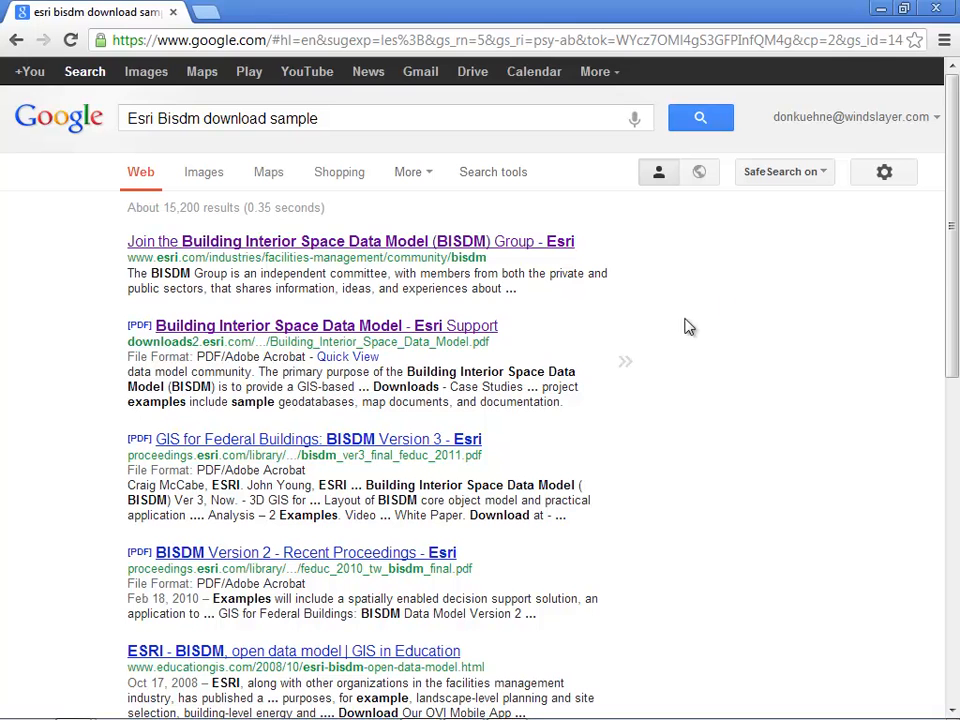
# - Open the Building Interior Space data model document through Esri's BISDM Group page and its Data Models article
pyautogui.click(491, 242)
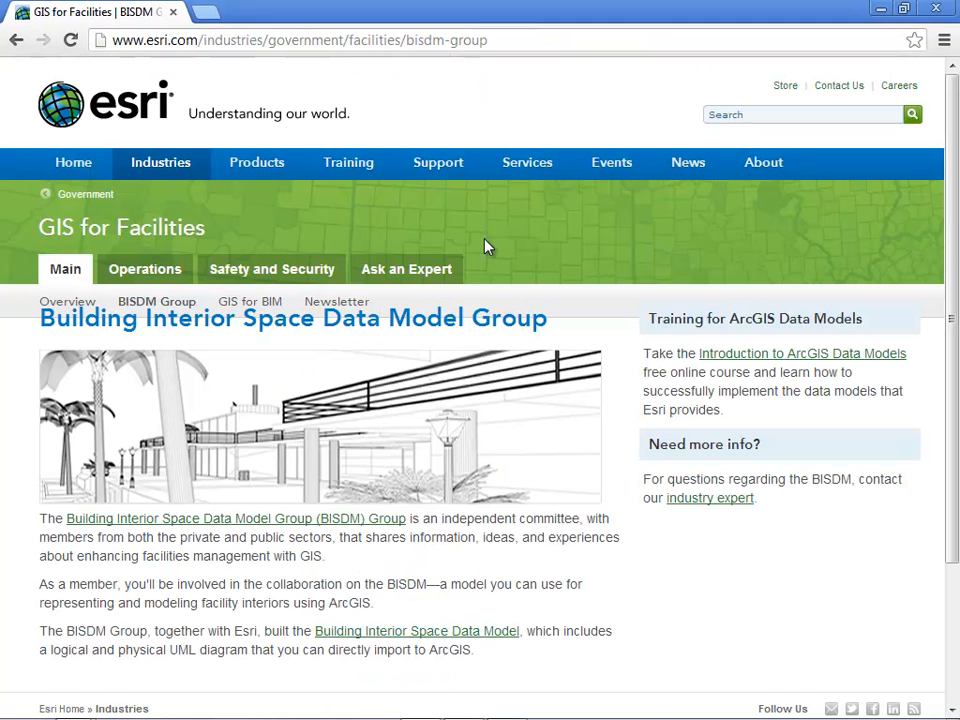
pyautogui.scroll(-1, 367, 390)
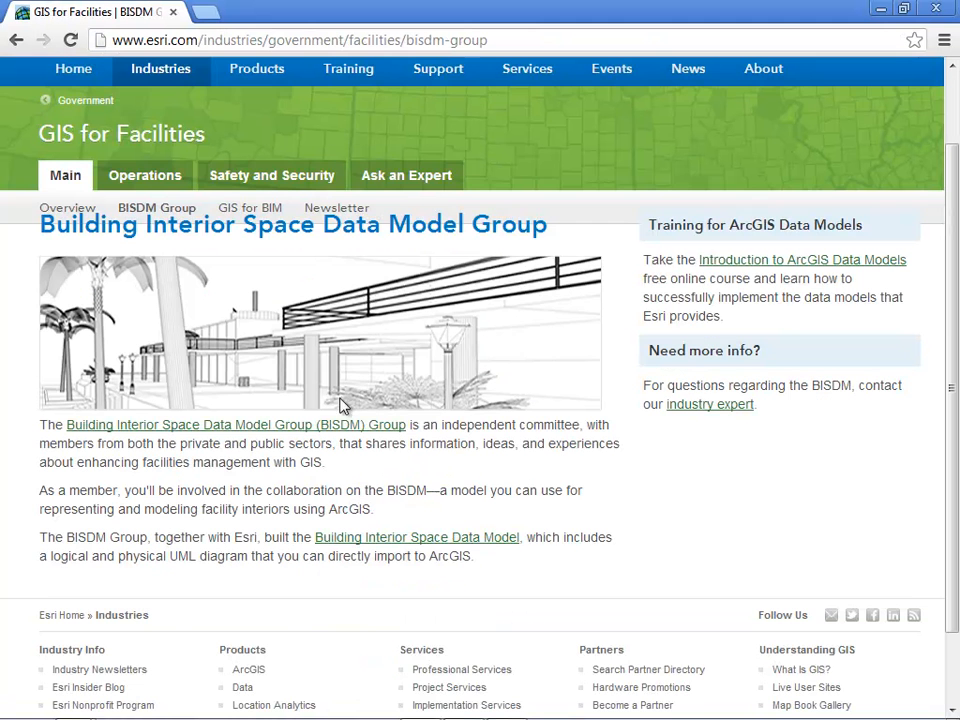
pyautogui.click(457, 539)
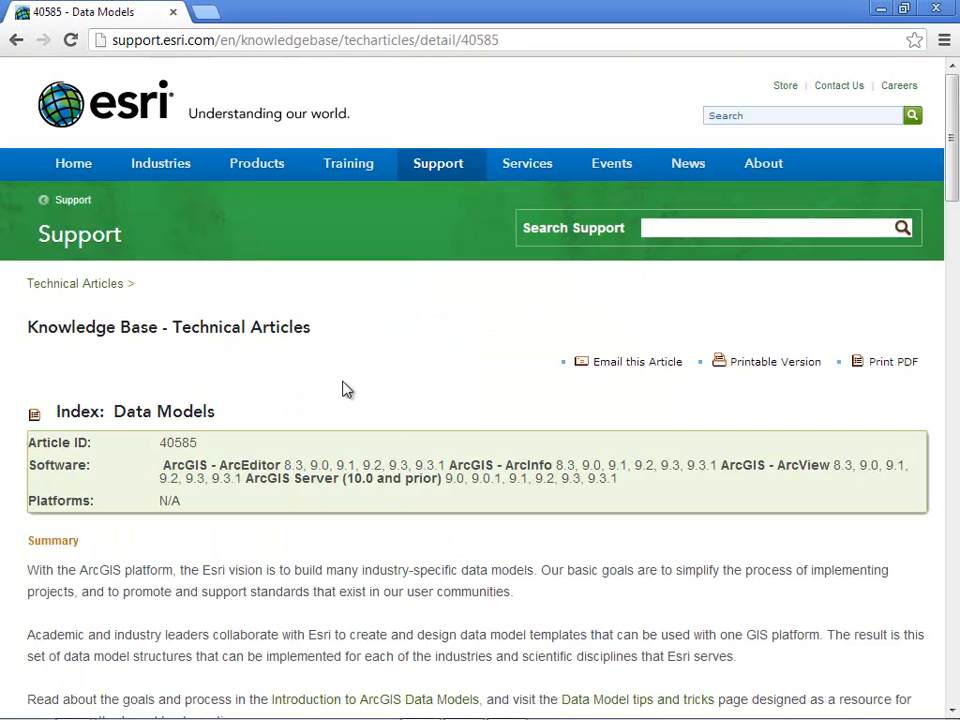
pyautogui.scroll(-9, 170, 390)
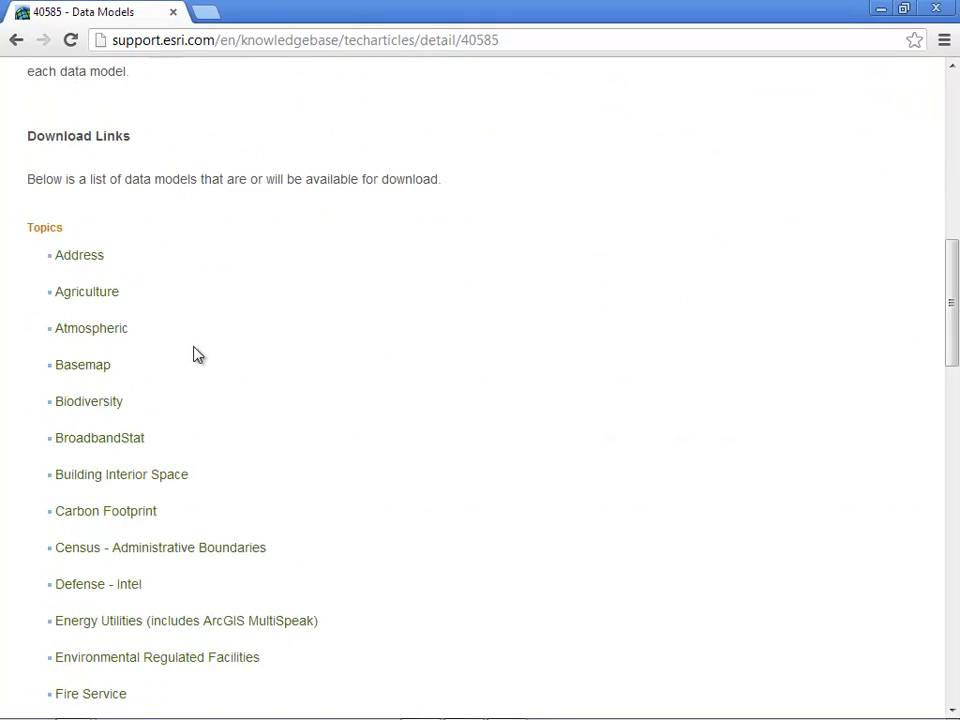
pyautogui.click(126, 478)
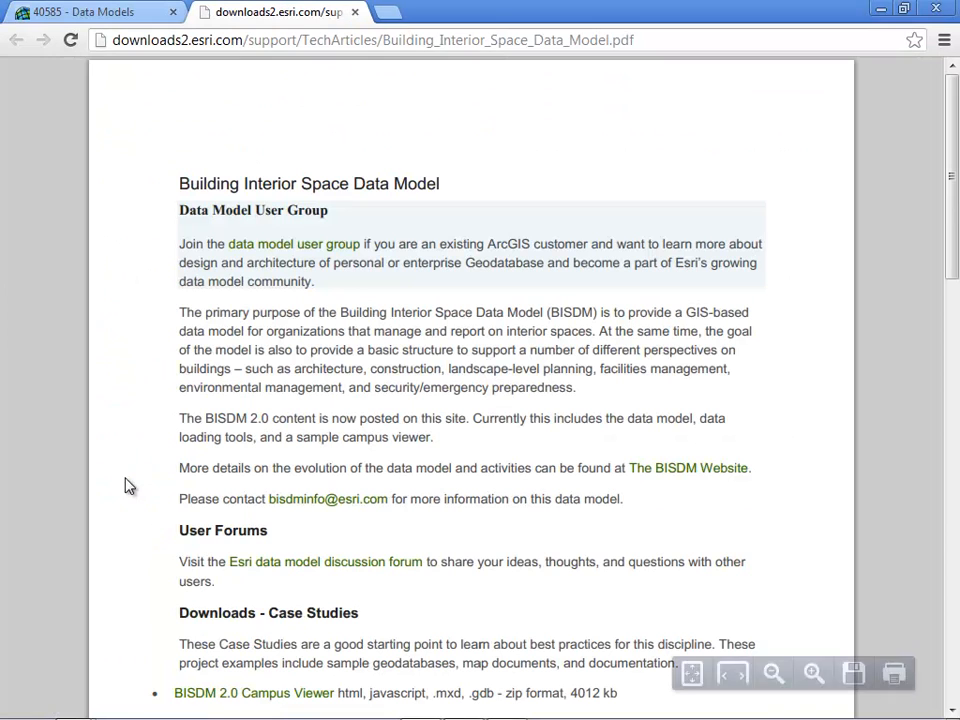
# - Download the BISDM 2.0 Campus Viewer zip from the document's case studies
pyautogui.scroll(-3, 496, 315)
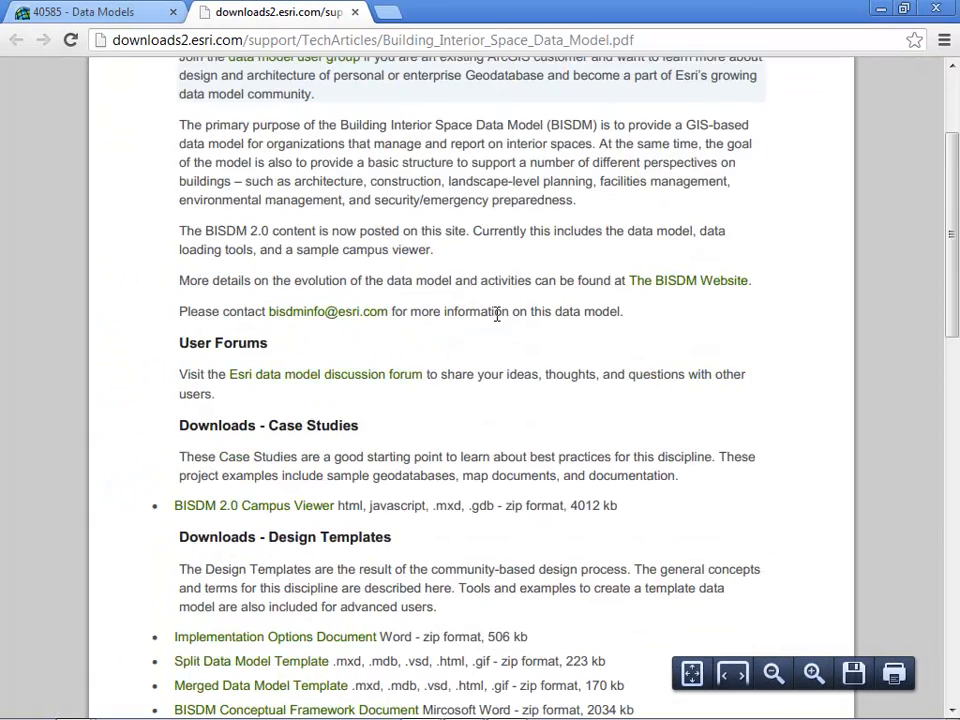
pyautogui.scroll(-1, 496, 325)
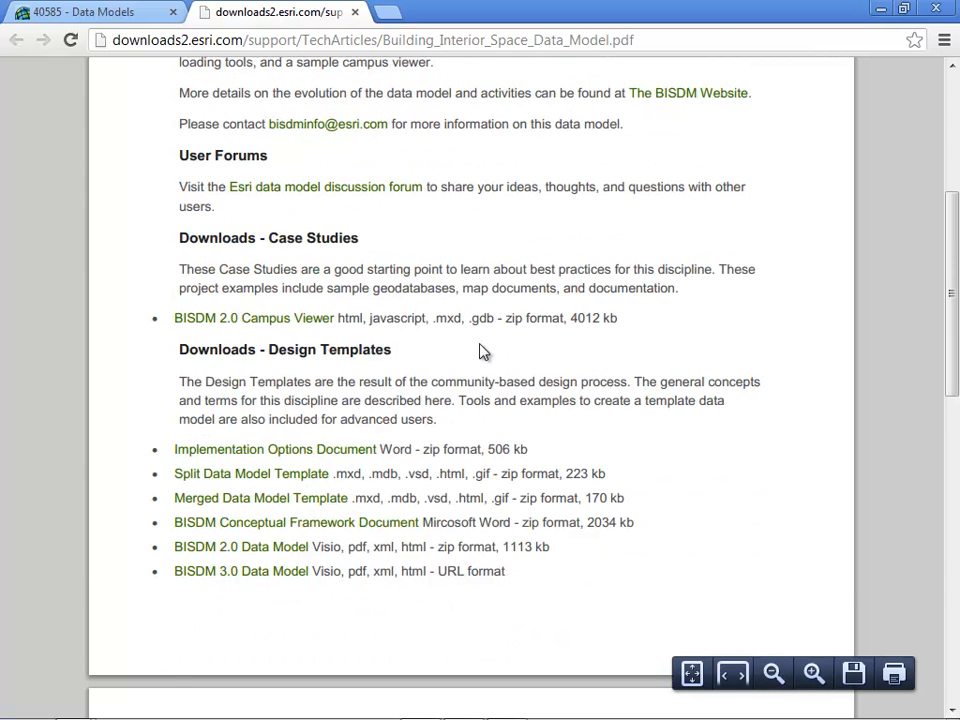
pyautogui.scroll(-1, 470, 356)
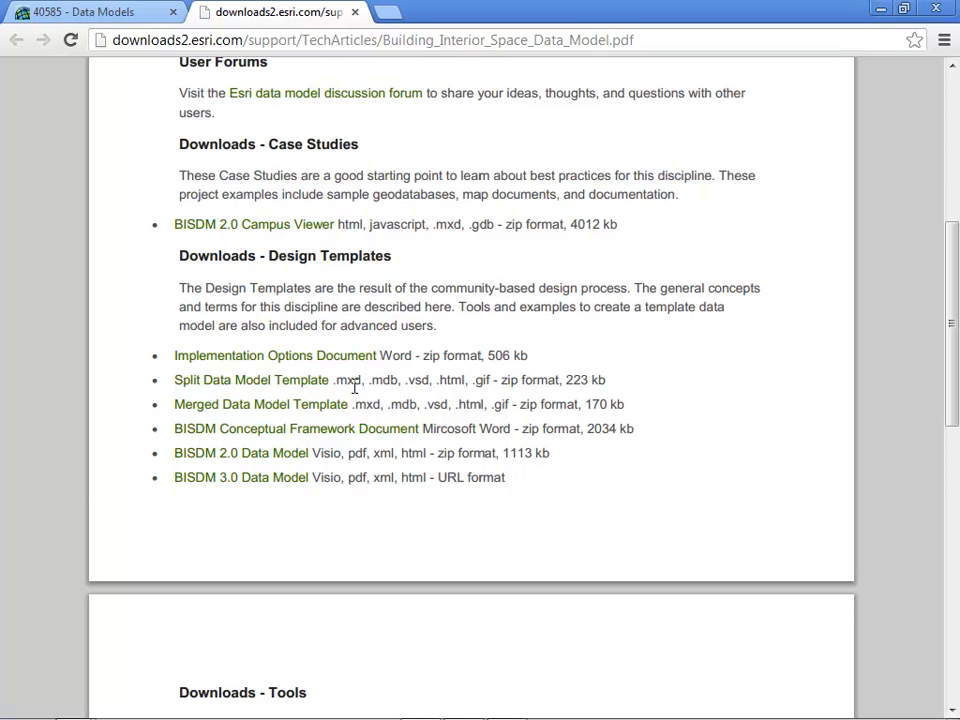
pyautogui.scroll(-3, 355, 385)
pyautogui.scroll(2, 356, 388)
pyautogui.scroll(1, 356, 389)
pyautogui.click(255, 227)
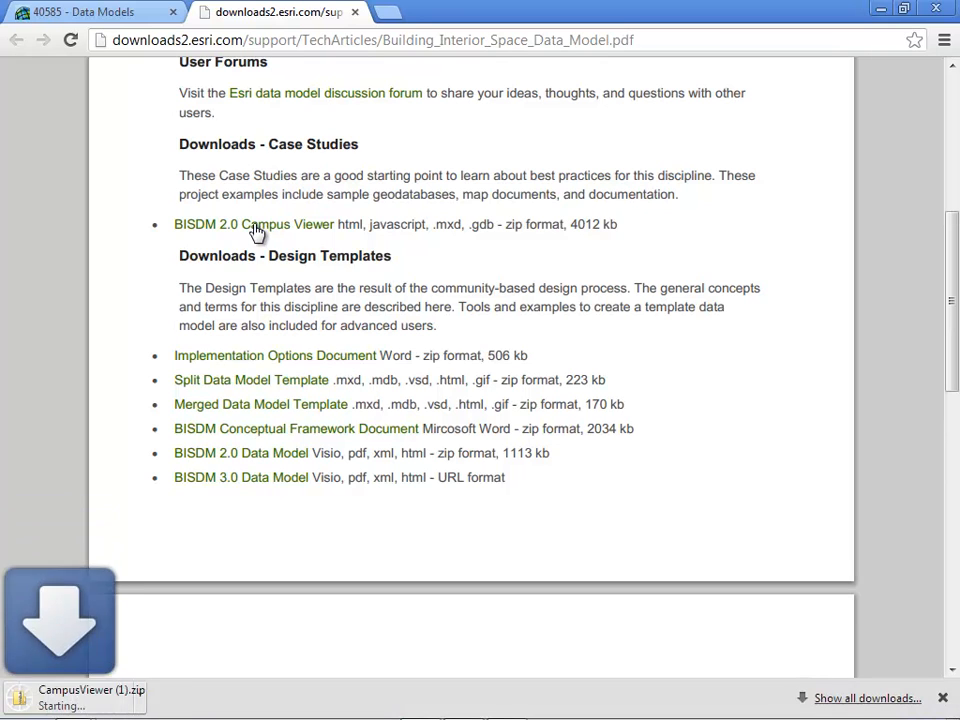
# - Open the downloaded CampusViewer archive, inspect the geodatabases and map documents in its Maps and Geodatabase folder, and close it
pyautogui.click(142, 699)
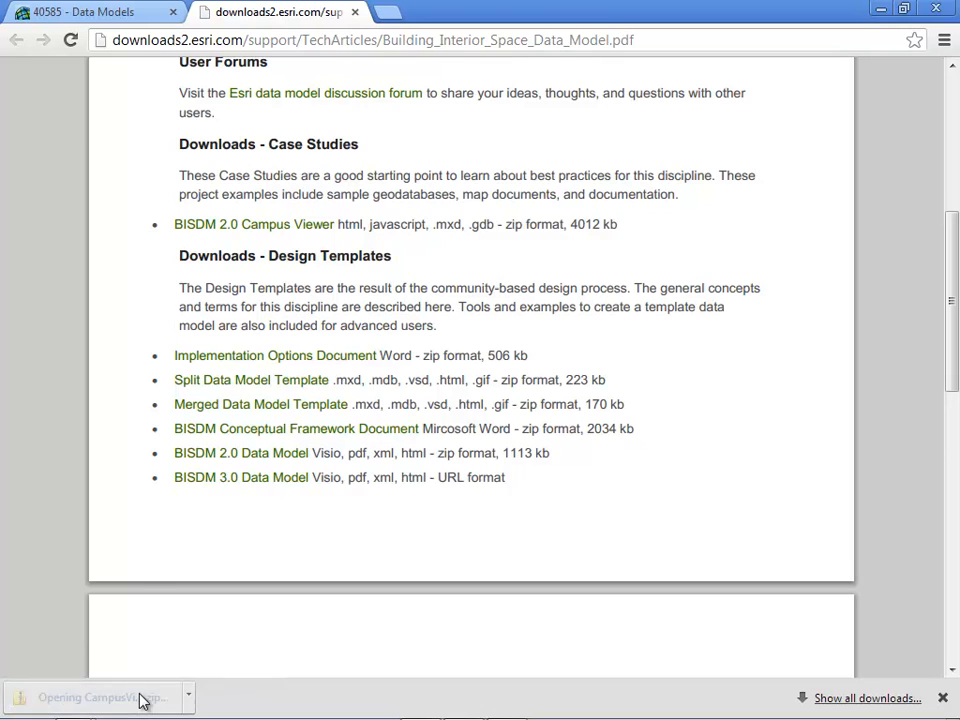
pyautogui.click(298, 307)
pyautogui.doubleClick(298, 307)
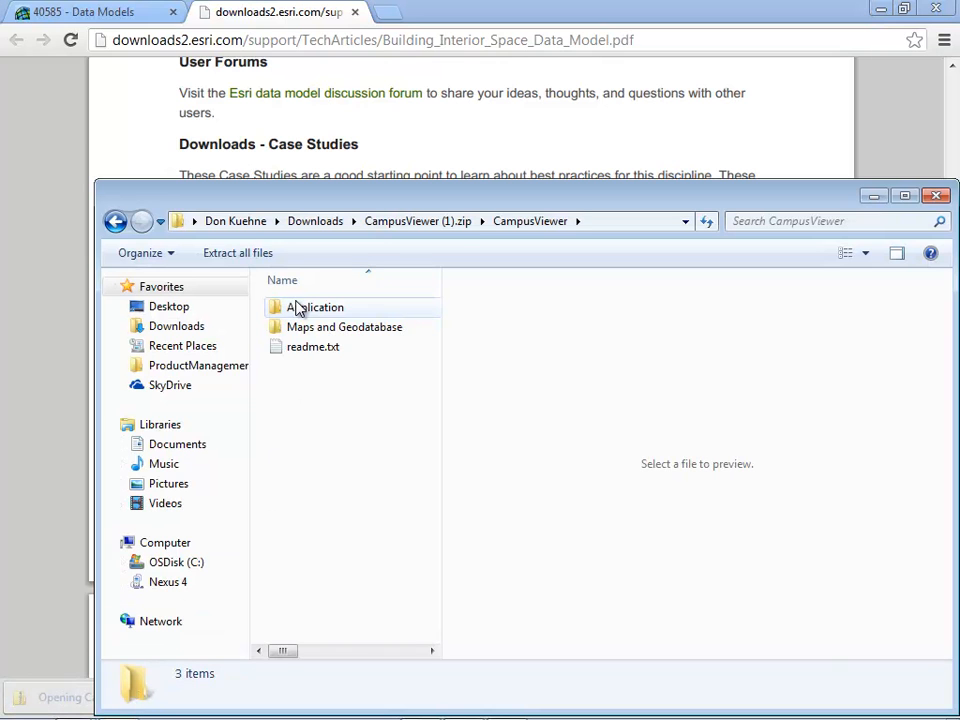
pyautogui.click(297, 332)
pyautogui.doubleClick(297, 332)
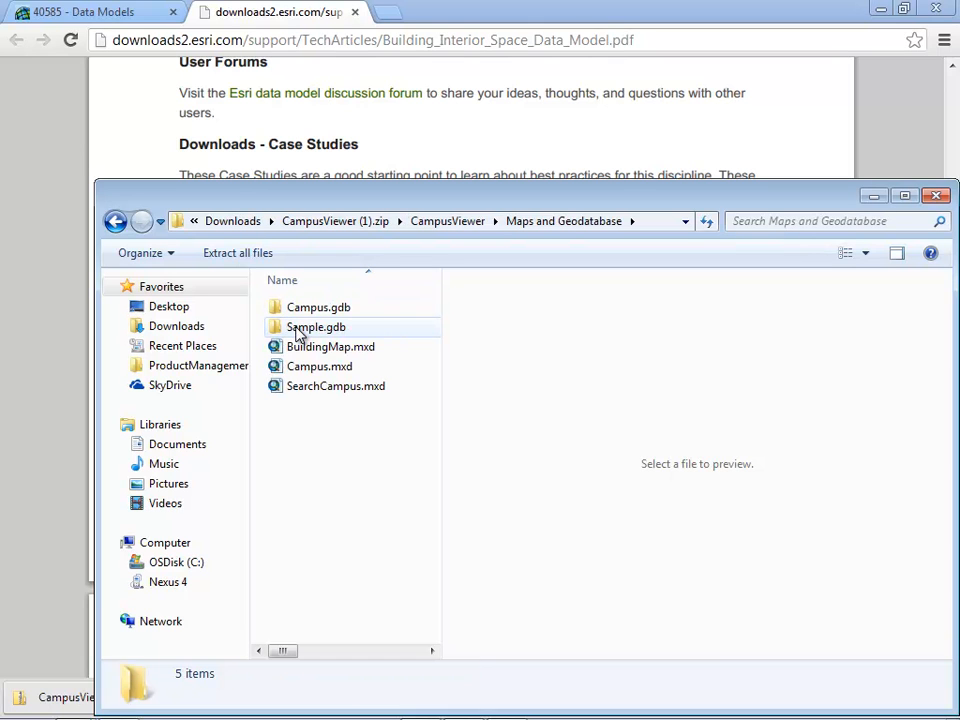
pyautogui.click(330, 334)
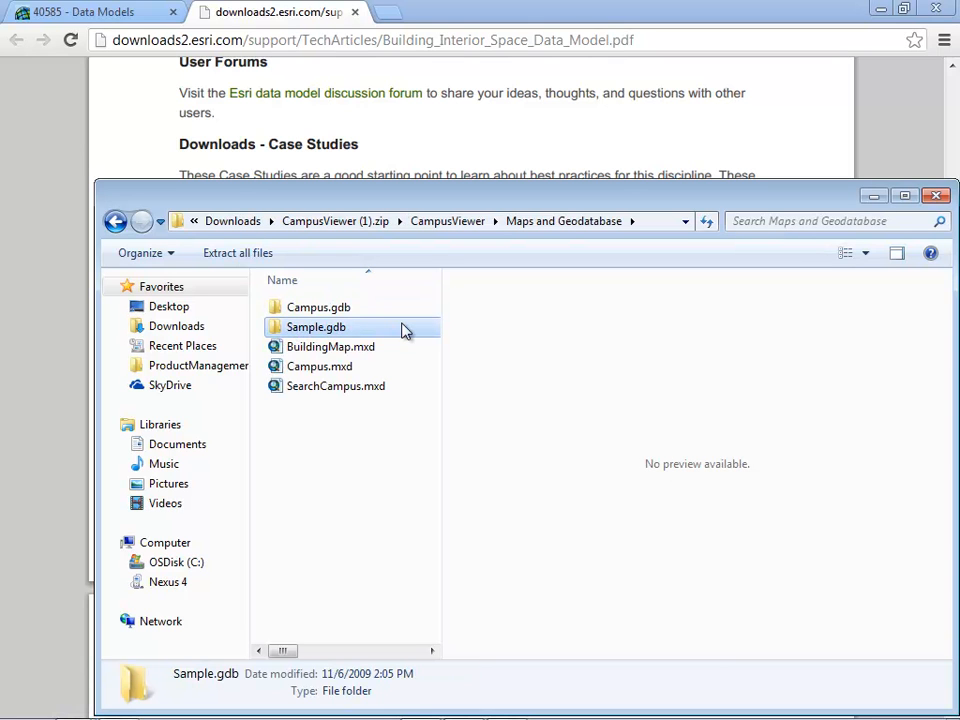
pyautogui.click(355, 348)
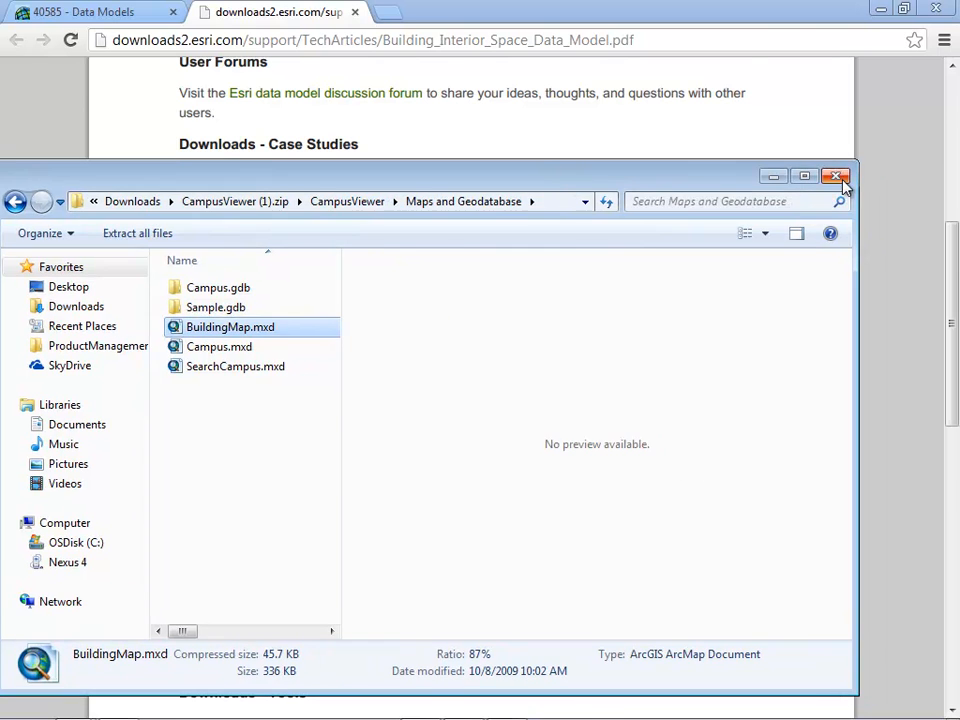
pyautogui.click(836, 180)
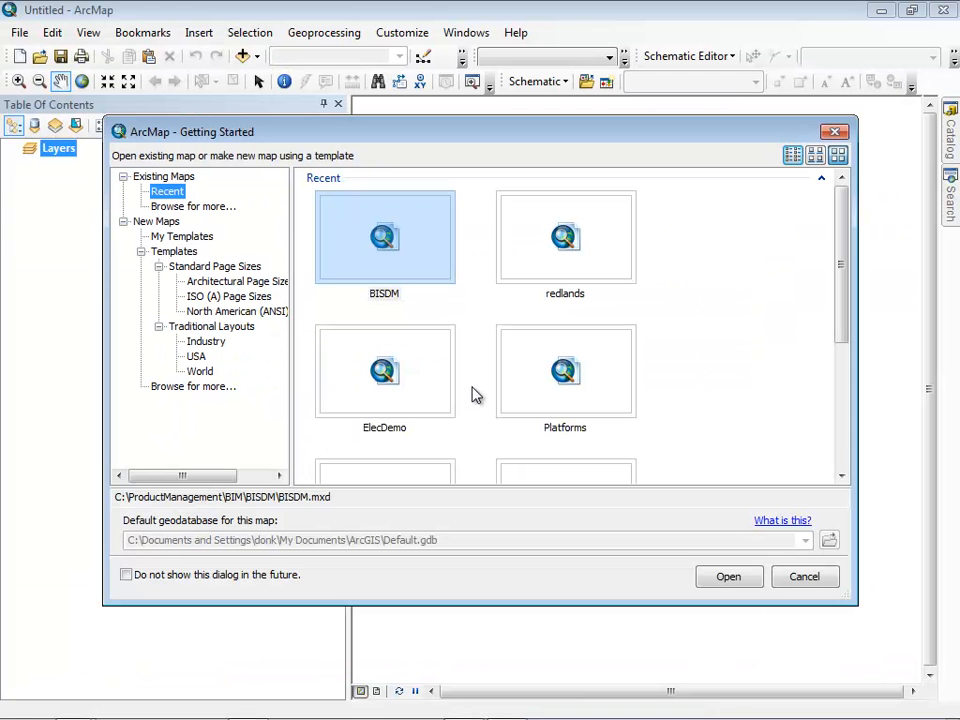
# - Switch to ArcMap and open the recent BISDM map document
pyautogui.click(420, 255)
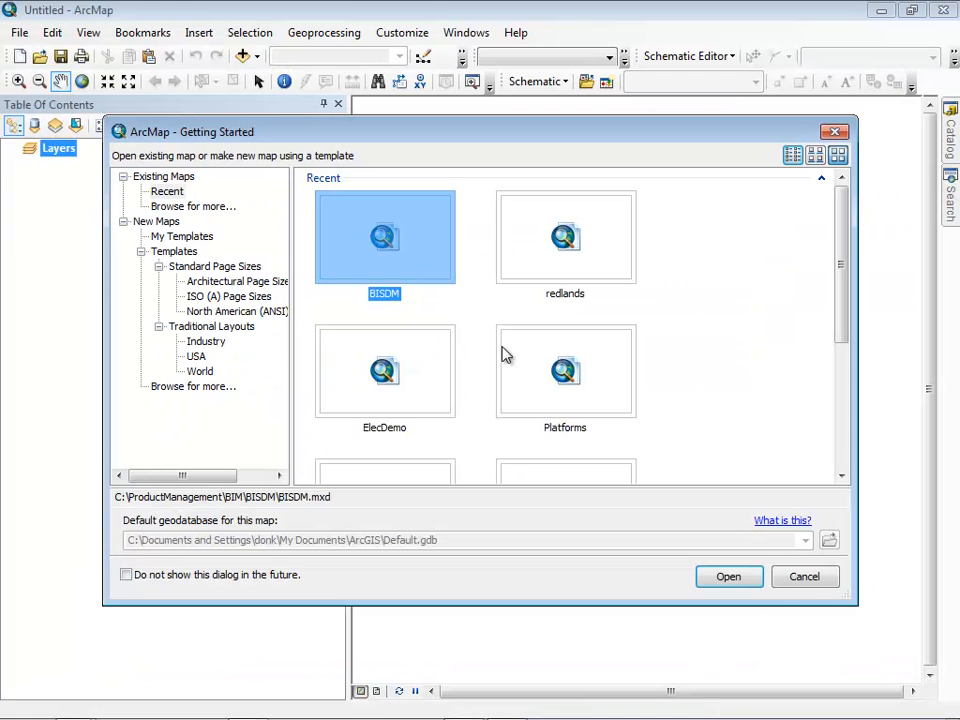
pyautogui.click(752, 577)
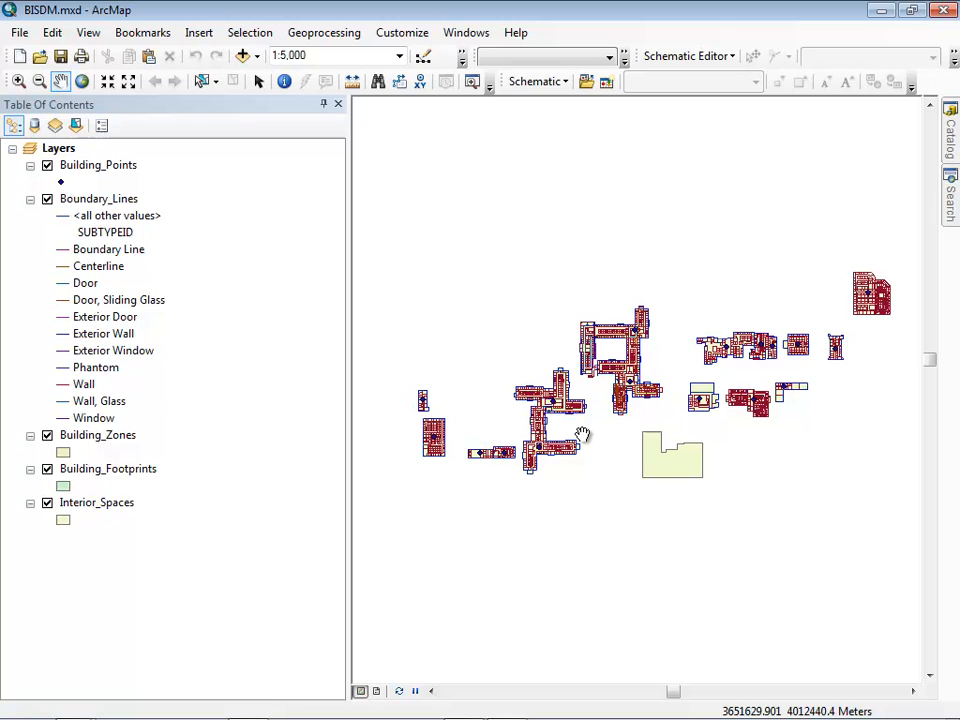
# - Start Export to CAD for Building_Points and add Boundary_Lines, Building_Zones, Building_Footprints and Interior_Spaces as input features
pyautogui.click(100, 172)
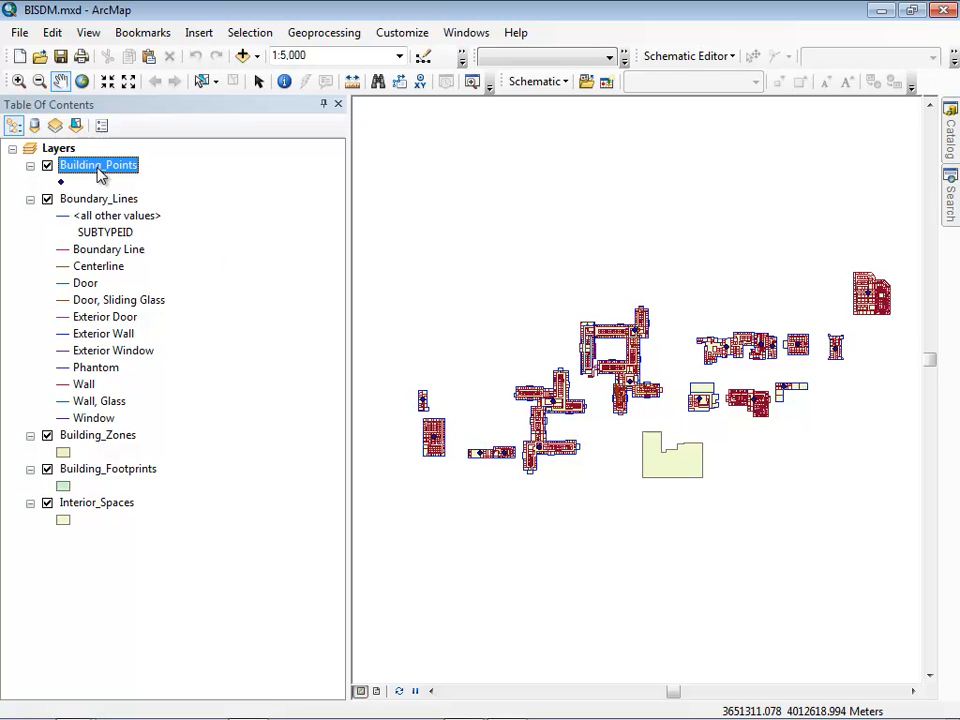
pyautogui.rightClick(100, 172)
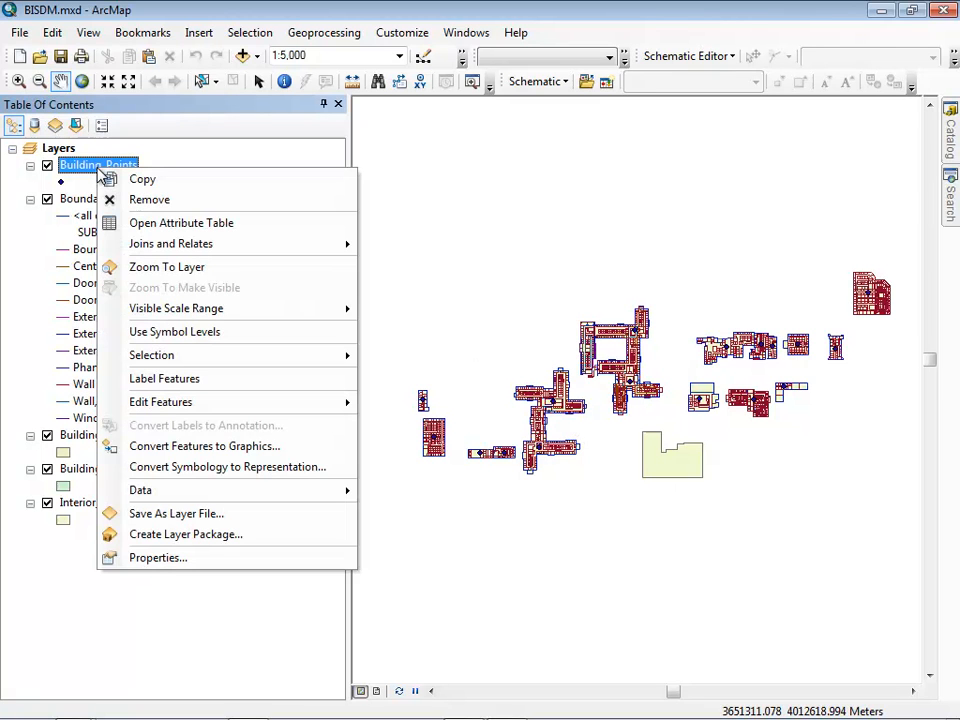
pyautogui.moveTo(238, 492)
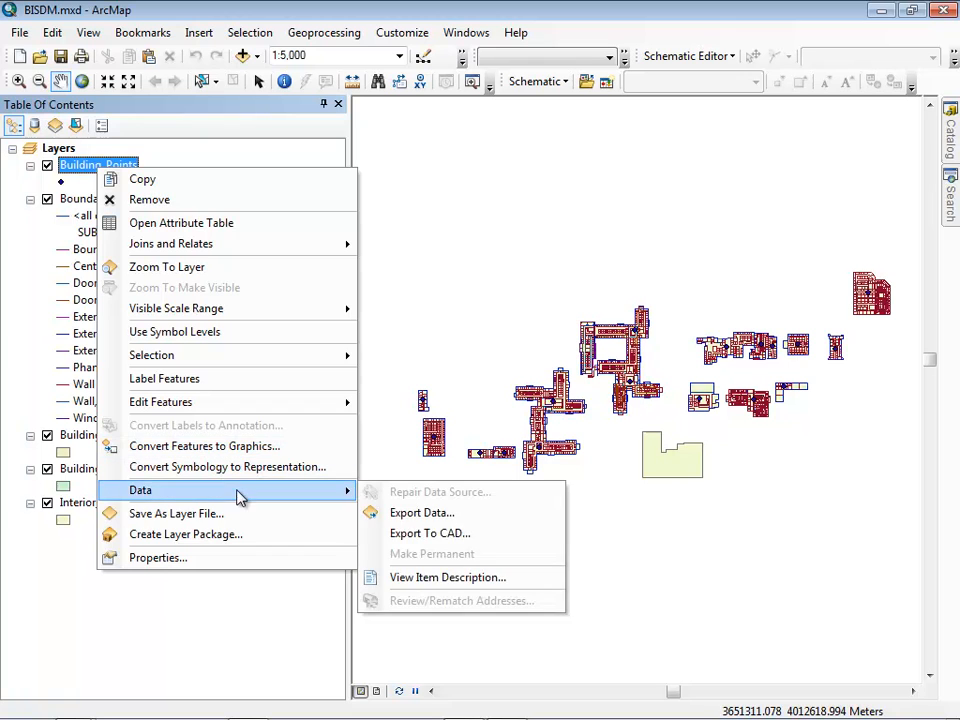
pyautogui.click(428, 534)
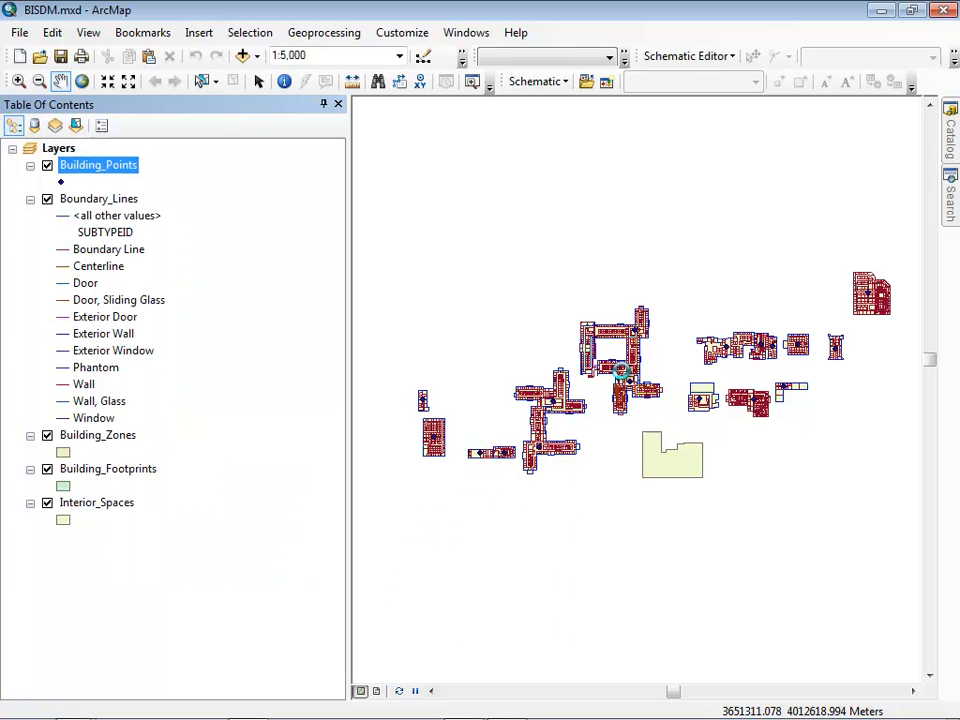
pyautogui.click(100, 199)
pyautogui.keyDown('ctrl'); pyautogui.click(96, 502); pyautogui.keyUp('ctrl')
pyautogui.keyDown('ctrl'); pyautogui.click(108, 468); pyautogui.keyUp('ctrl')
pyautogui.keyDown('ctrl'); pyautogui.click(97, 435); pyautogui.keyUp('ctrl')
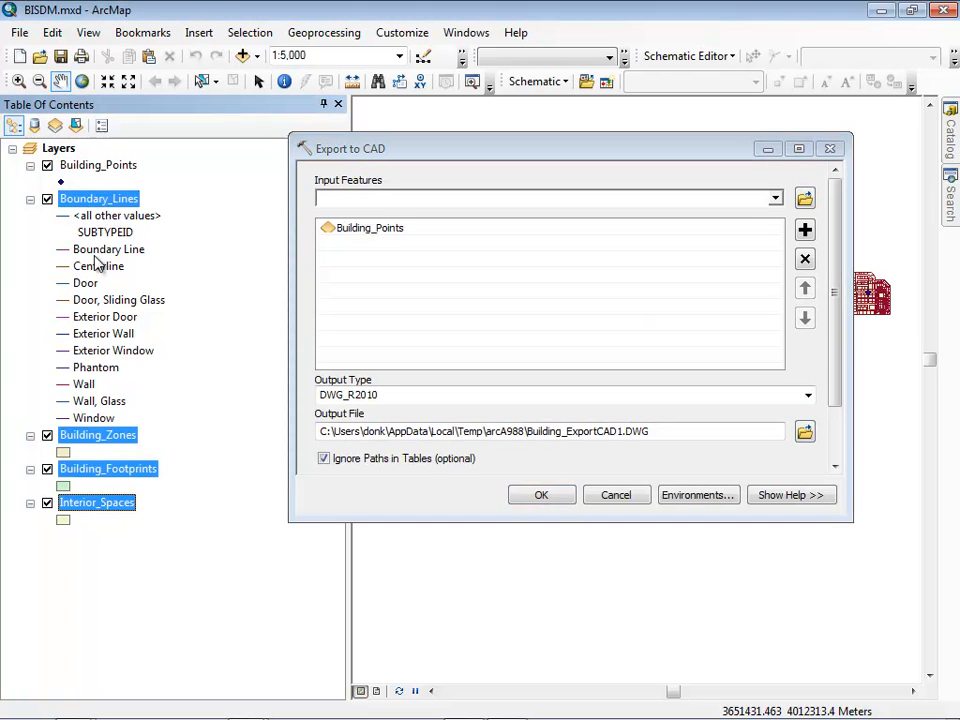
pyautogui.moveTo(97, 205); pyautogui.dragTo(504, 285)
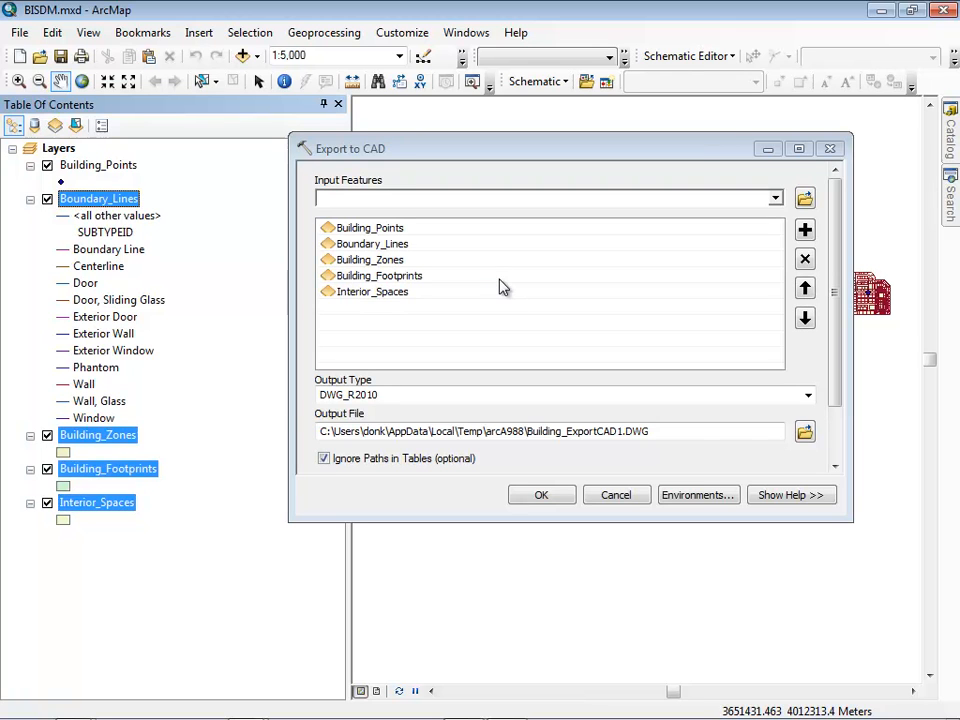
# - Set the output file to CampusBISDM in the BISDM folder and run the CAD export
pyautogui.moveTo(686, 431); pyautogui.dragTo(316, 447)
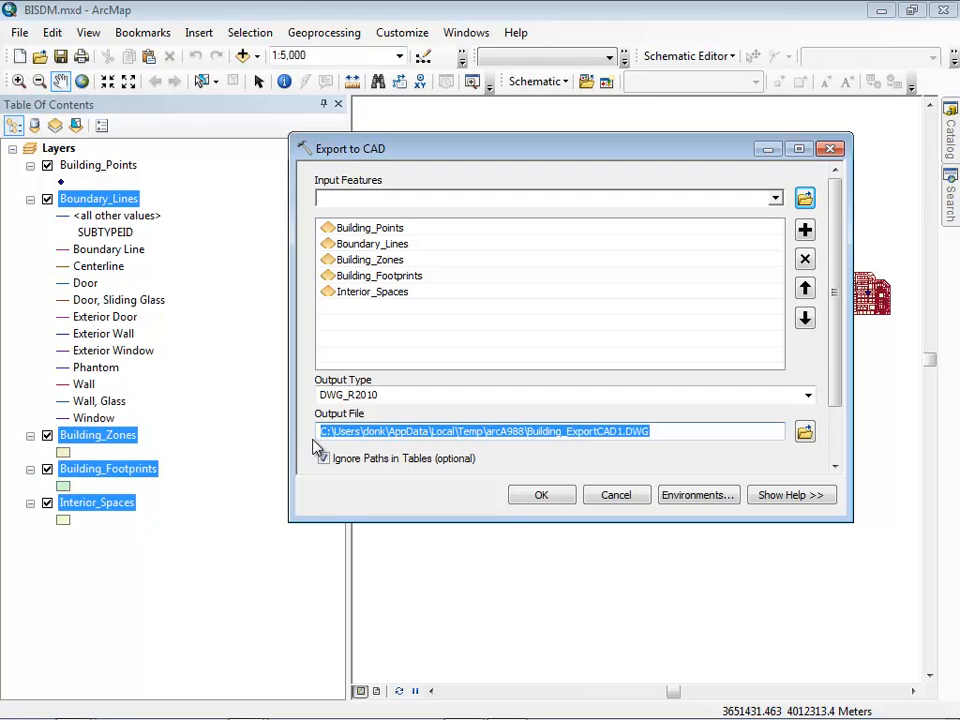
pyautogui.press('Delete')
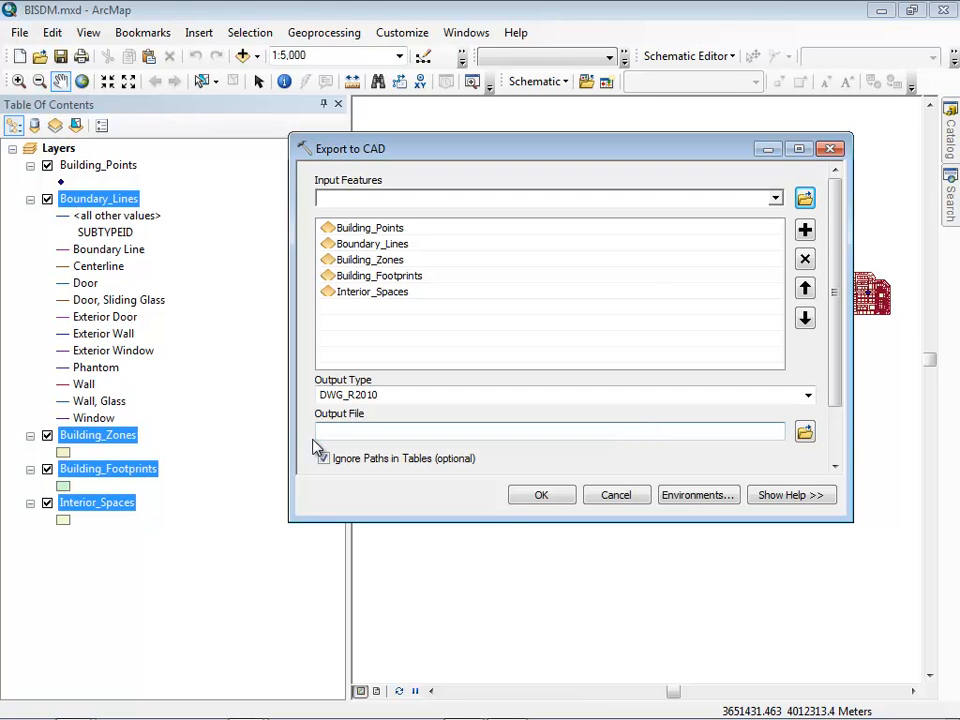
pyautogui.click(806, 431)
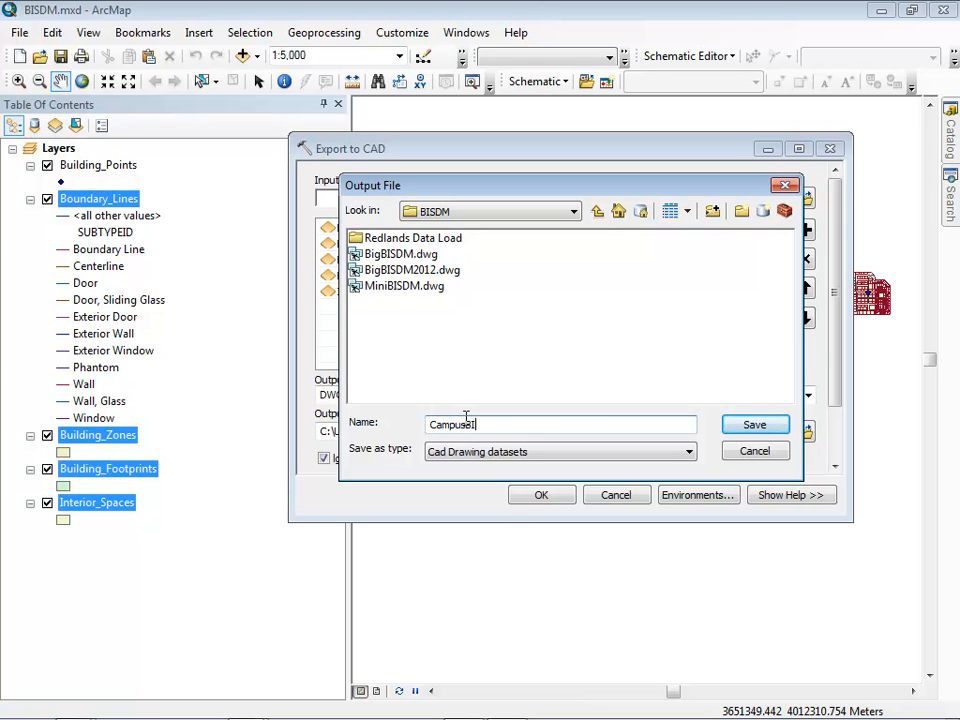
pyautogui.click(754, 425)
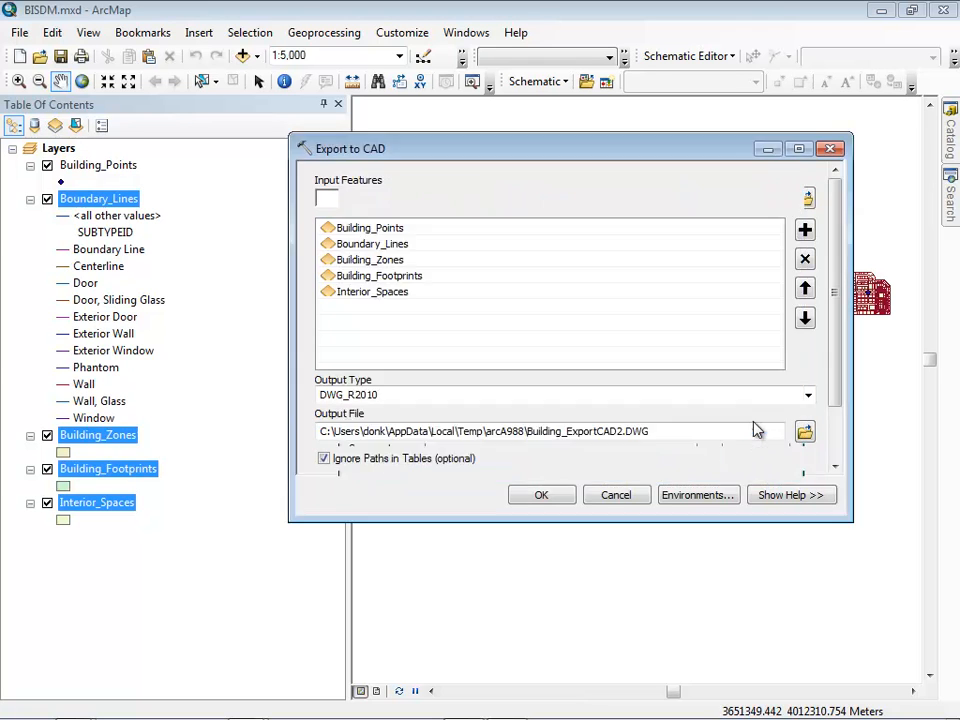
pyautogui.click(543, 497)
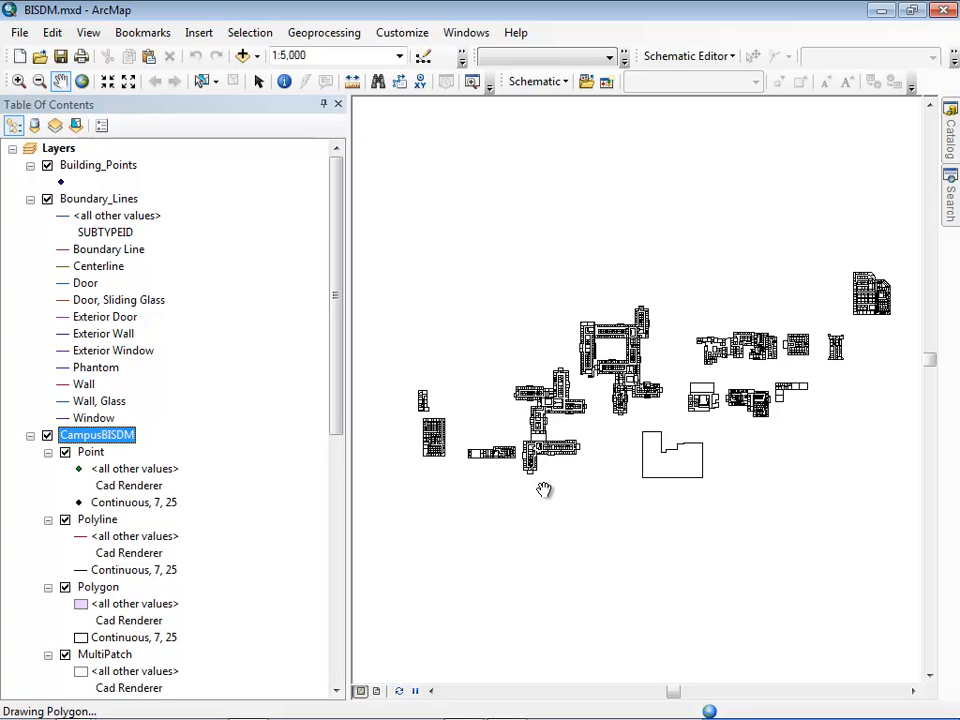
# - Turn off the Boundary_Lines and Building_Points layers in the map
pyautogui.click(47, 199)
pyautogui.click(47, 165)
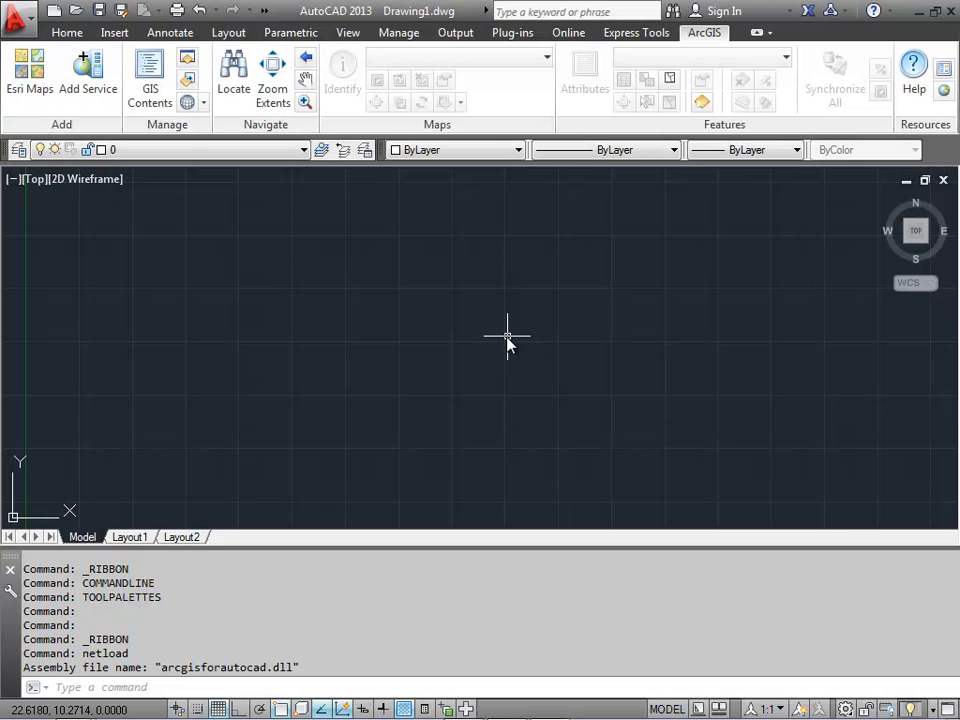
# - Switch to AutoCAD, open CampusBISDM.DWG from the BISDM folder, and shrink the command window to enlarge the drawing area
pyautogui.click(32, 22)
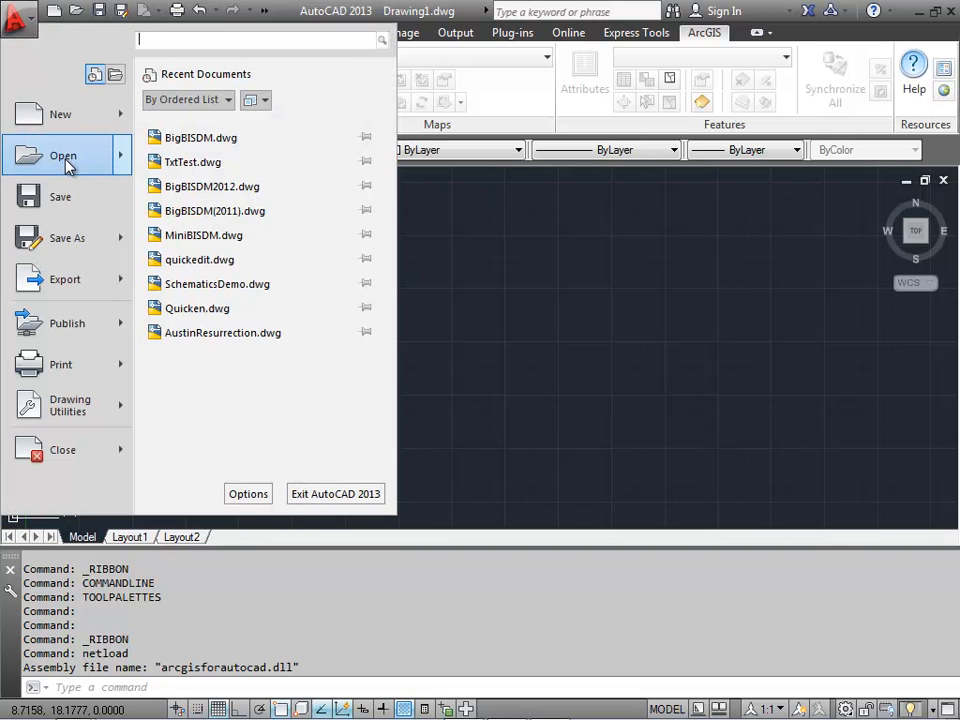
pyautogui.click(25, 158)
pyautogui.click(376, 320)
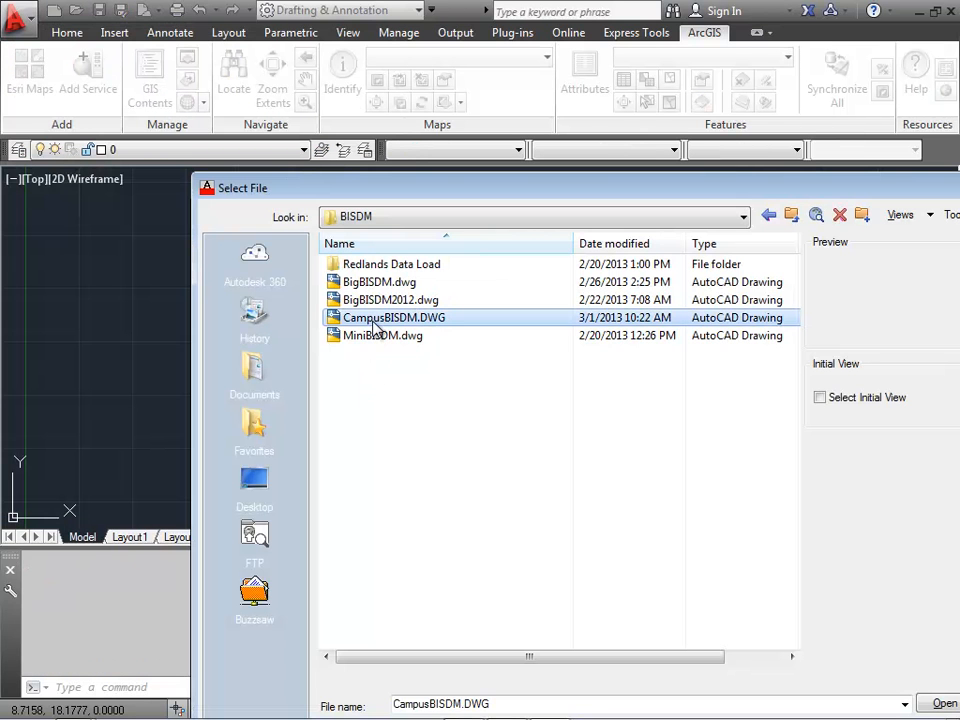
pyautogui.moveTo(718, 187); pyautogui.dragTo(628, 58)
pyautogui.click(856, 574)
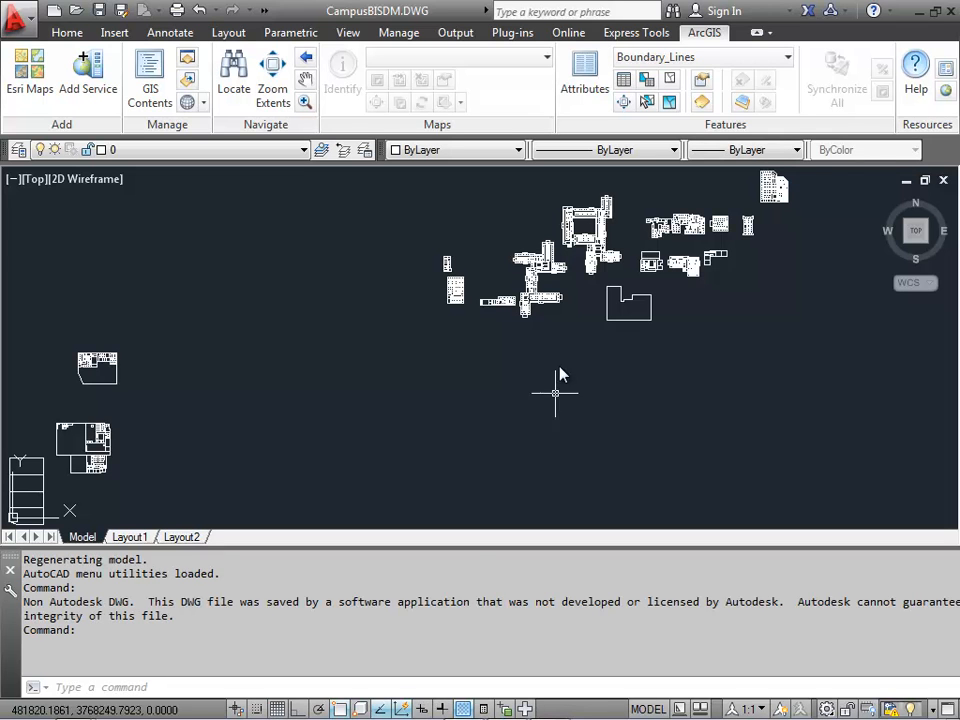
pyautogui.moveTo(489, 547); pyautogui.dragTo(481, 652)
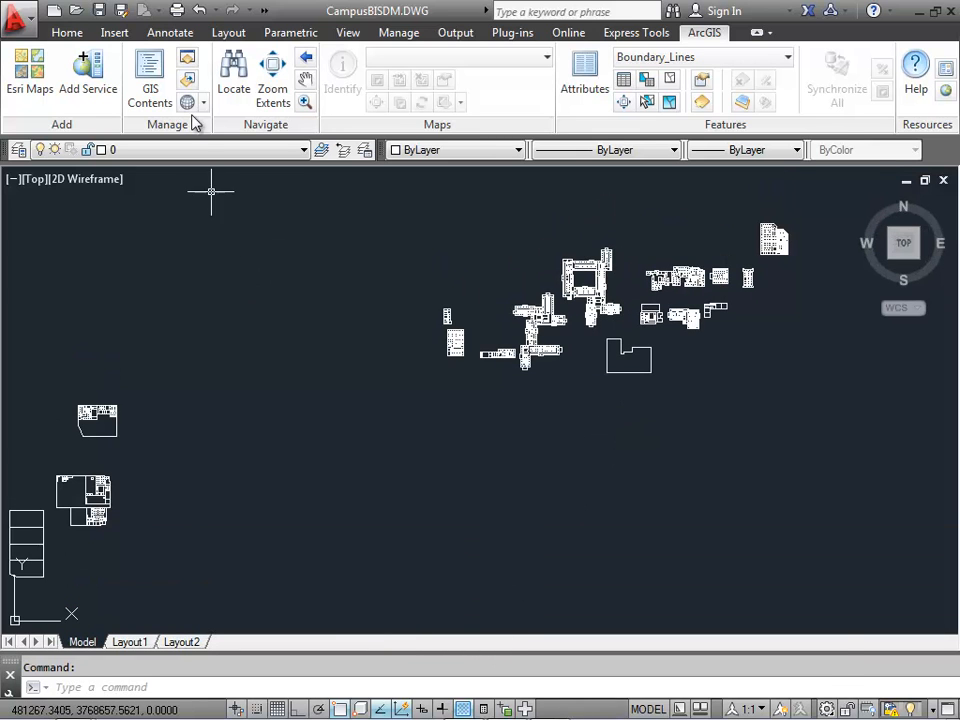
# - Set the layer colors of Boundary_Lines to 40 and Building_Footprints to 253
pyautogui.click(18, 150)
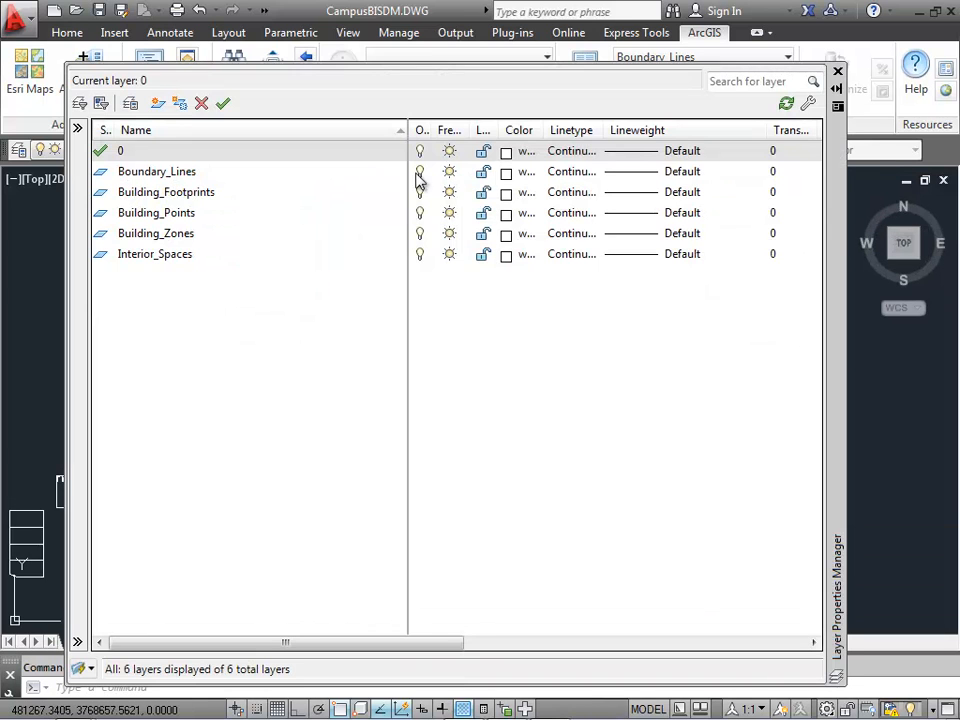
pyautogui.click(508, 174)
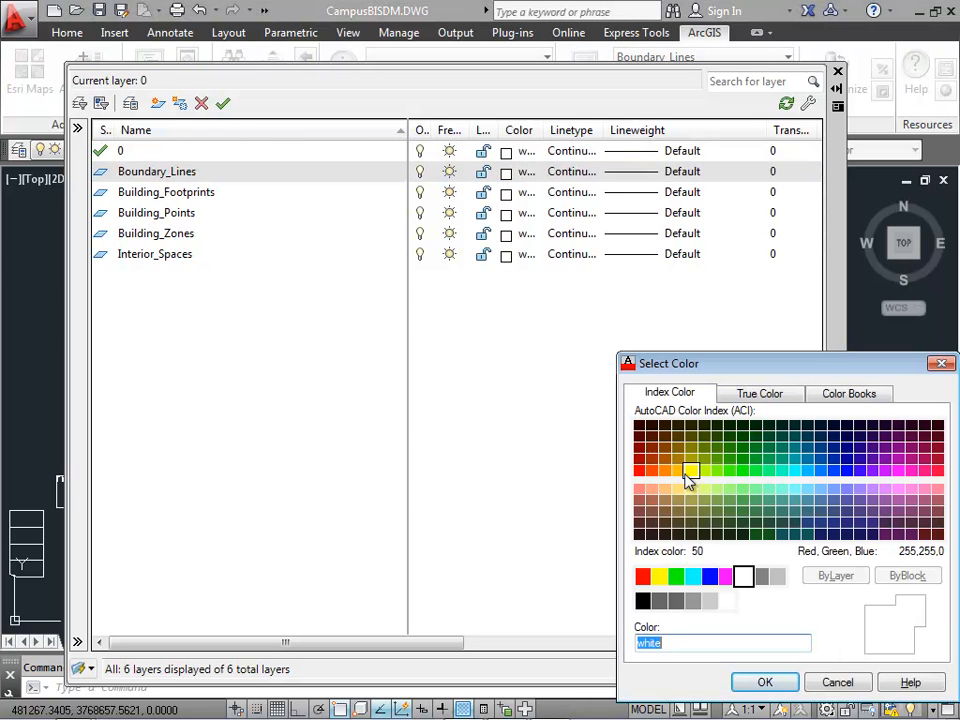
pyautogui.click(678, 470)
pyautogui.click(765, 682)
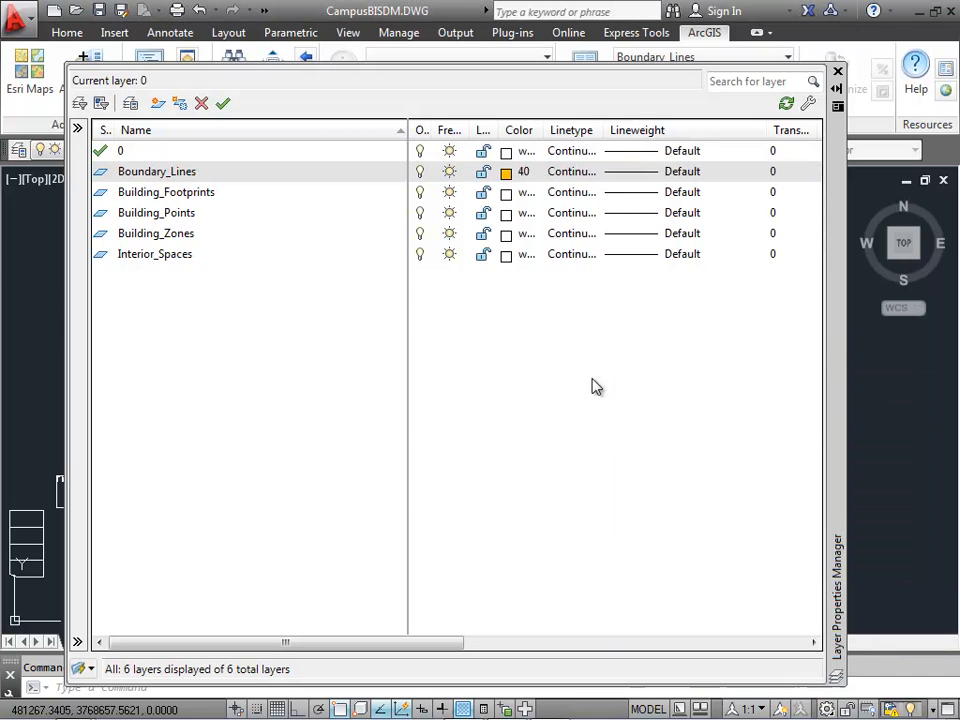
pyautogui.click(507, 194)
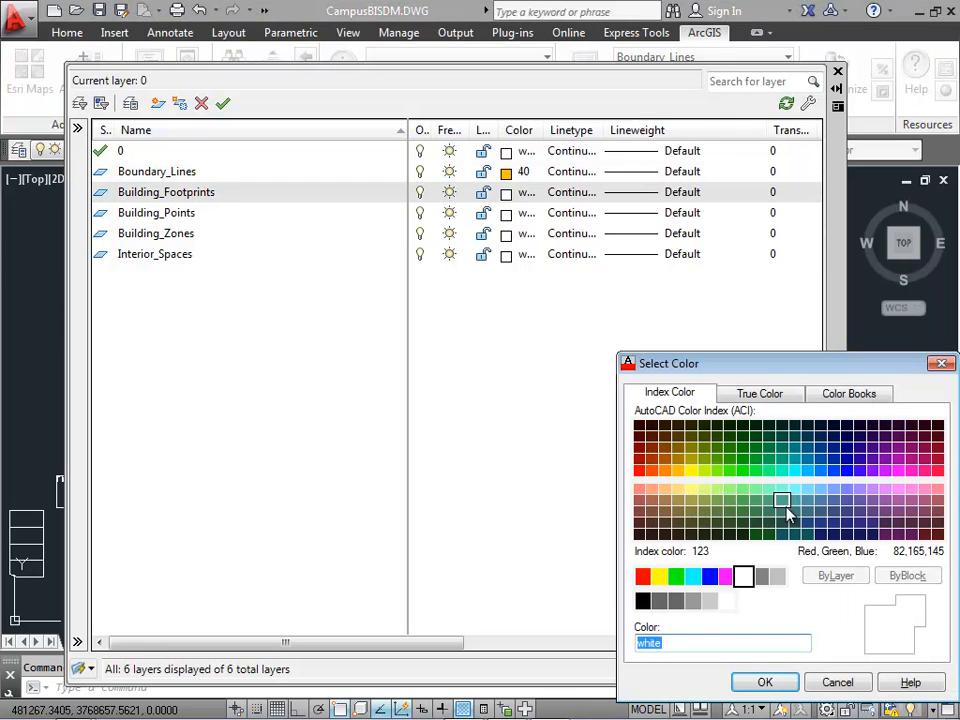
pyautogui.click(693, 601)
pyautogui.click(760, 682)
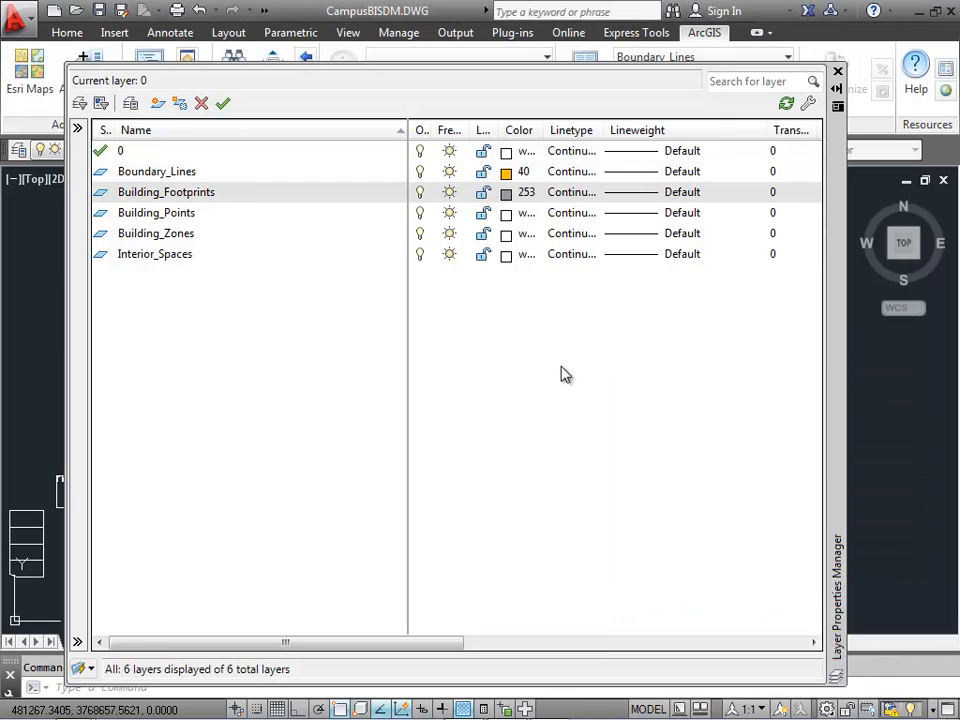
# - Set the Building_Points layer color to 20 and the Building_Zones layer color to green
pyautogui.click(507, 215)
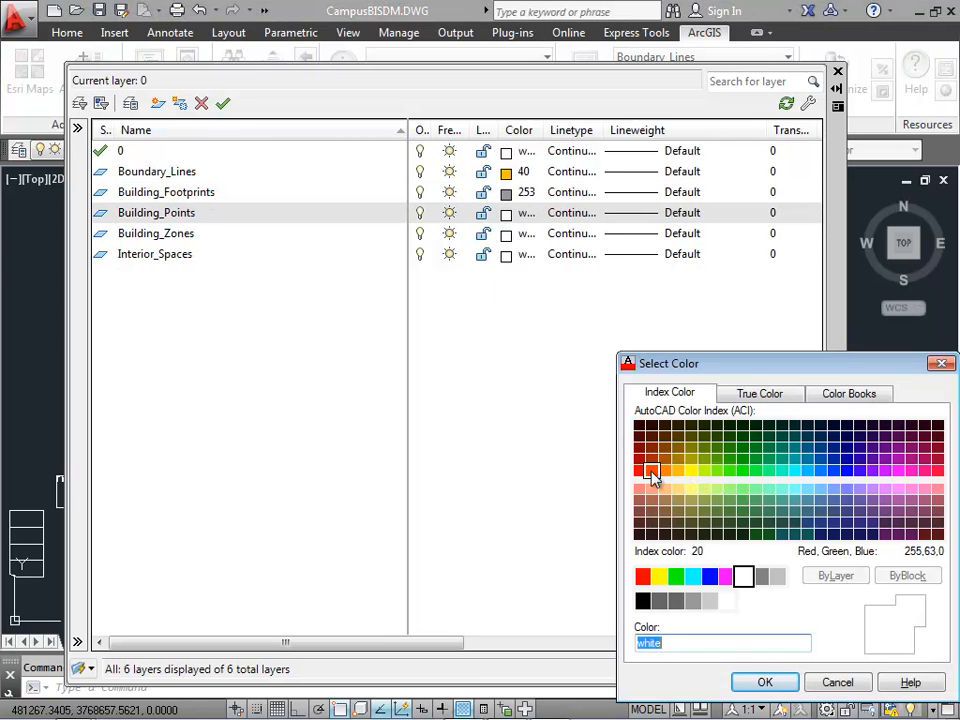
pyautogui.click(651, 471)
pyautogui.click(763, 682)
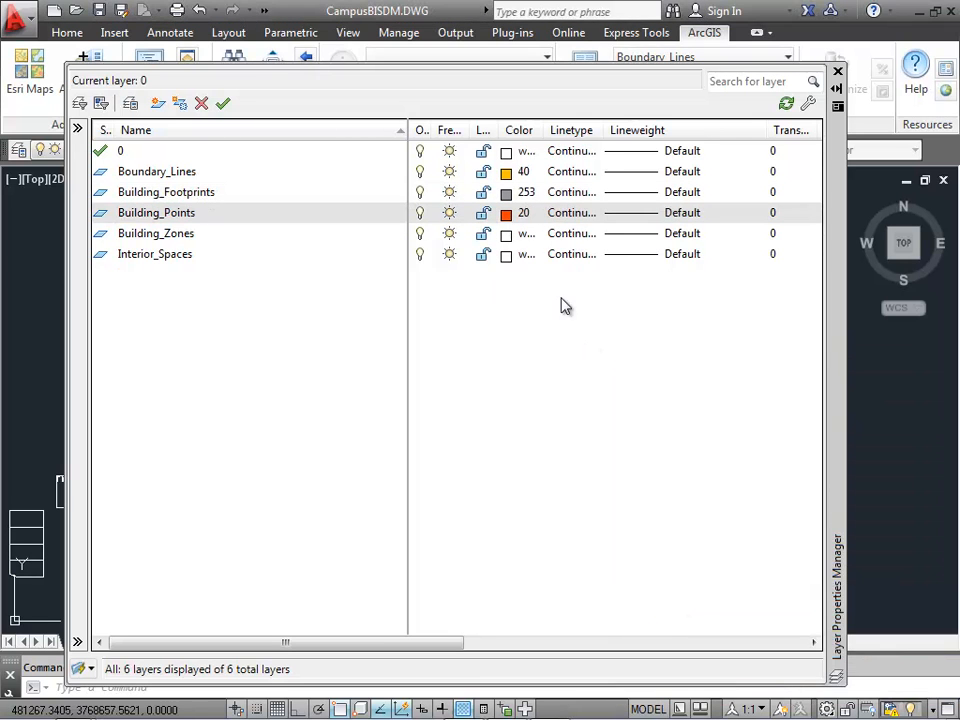
pyautogui.click(507, 236)
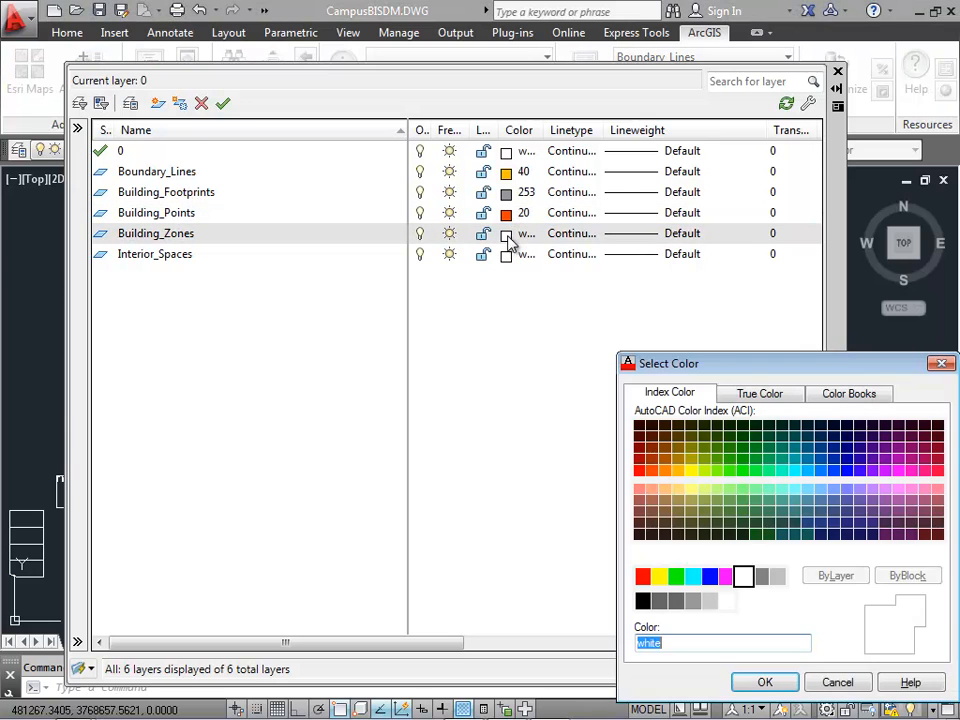
pyautogui.click(676, 576)
pyautogui.click(765, 682)
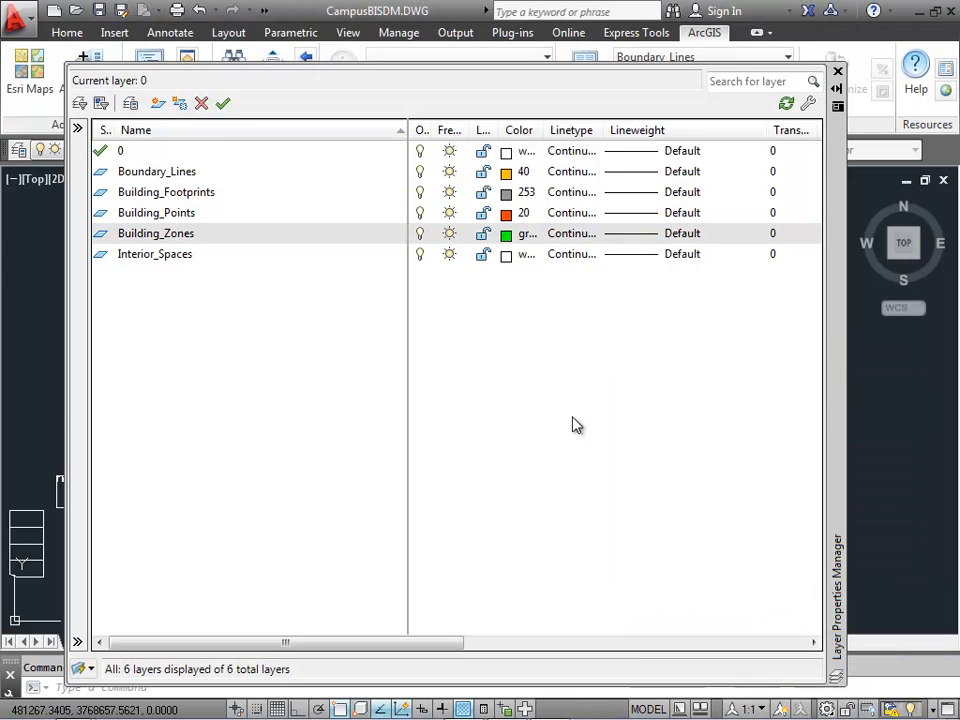
# - Set the Interior_Spaces layer color to yellow and close the layer properties
pyautogui.click(506, 256)
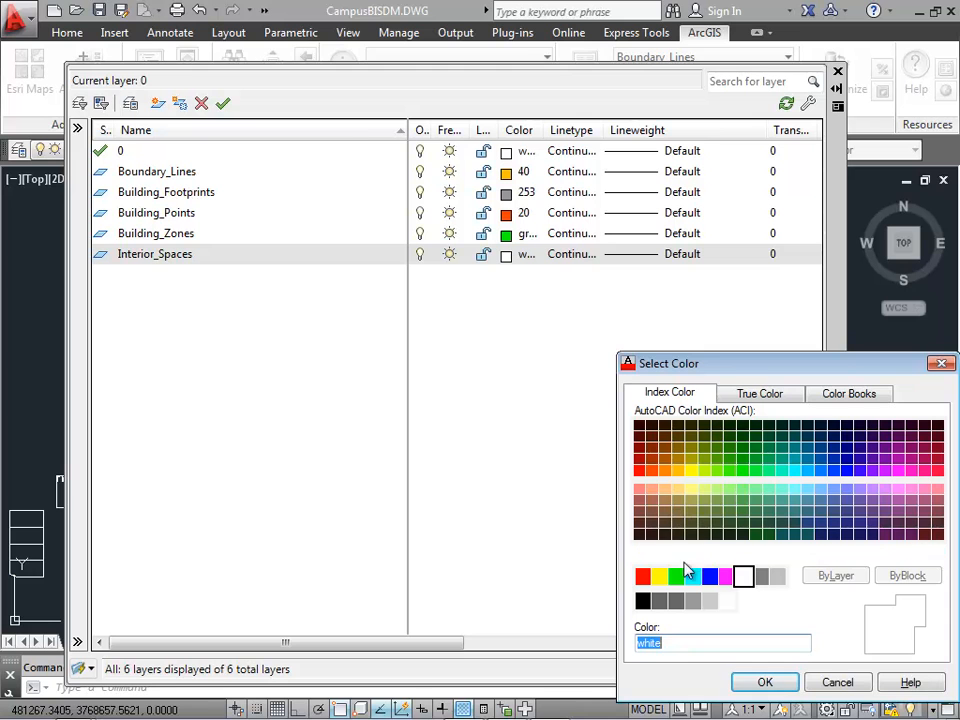
pyautogui.click(659, 576)
pyautogui.click(765, 682)
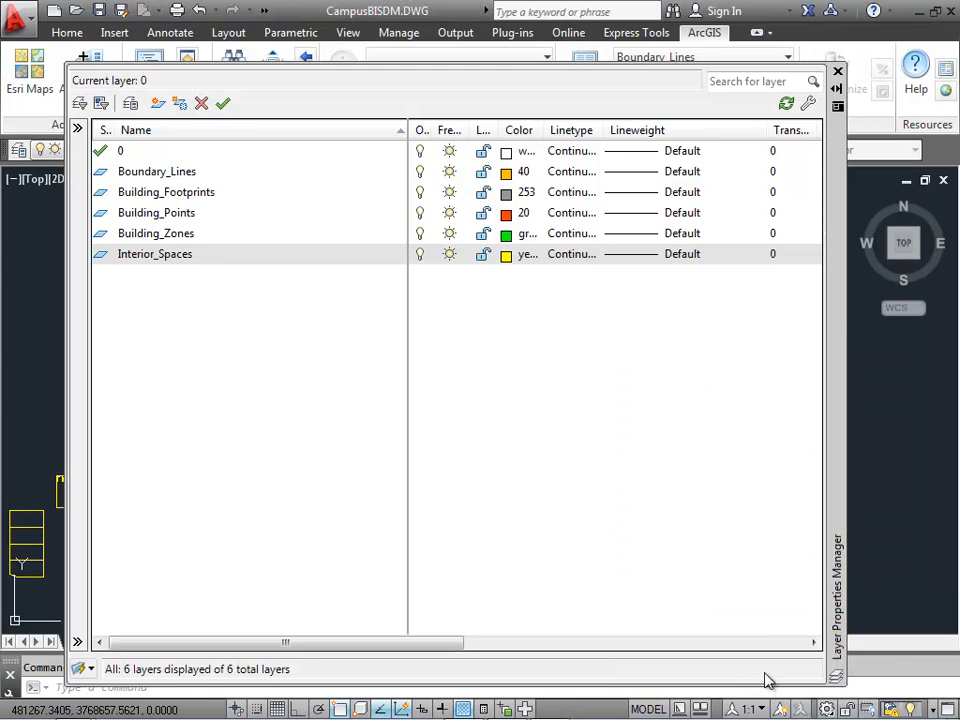
pyautogui.click(838, 73)
# - Make Interior_Spaces the current feature class and view the feature attributes of the room at a building wing's upper-right corner
pyautogui.scroll(5, 592, 316)
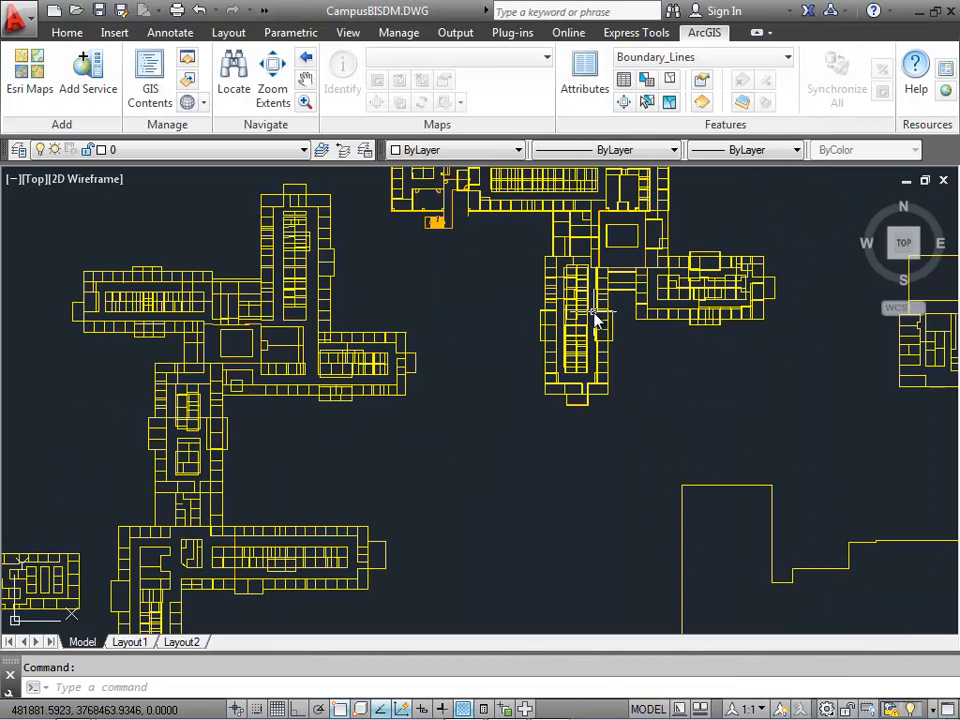
pyautogui.moveTo(581, 281); pyautogui.dragTo(579, 435, button='middle')
pyautogui.scroll(5, 579, 430)
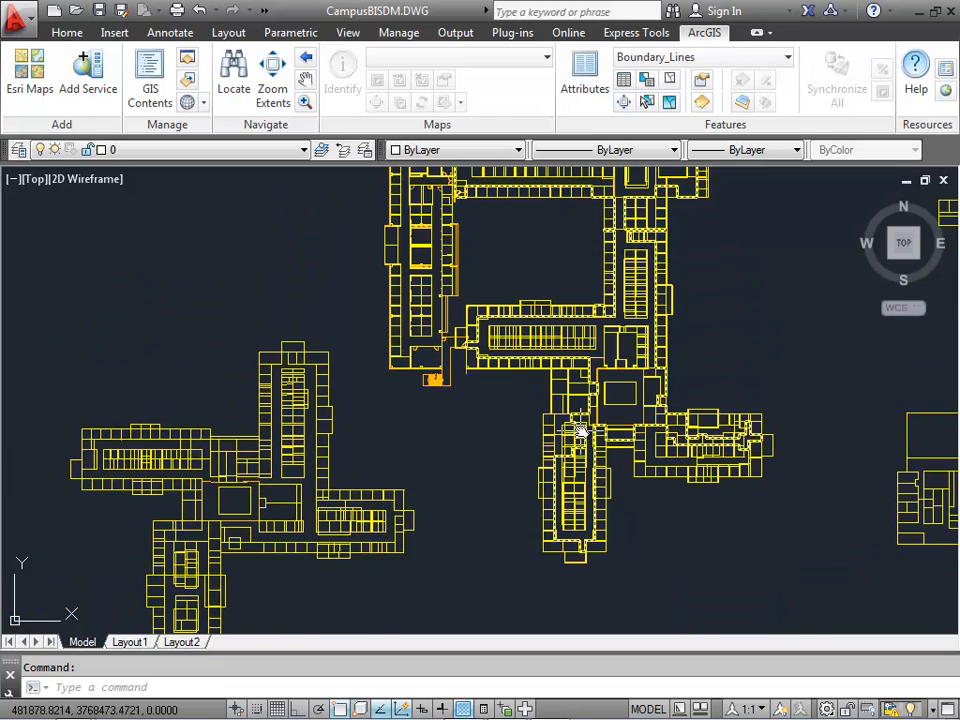
pyautogui.scroll(-6, 580, 429)
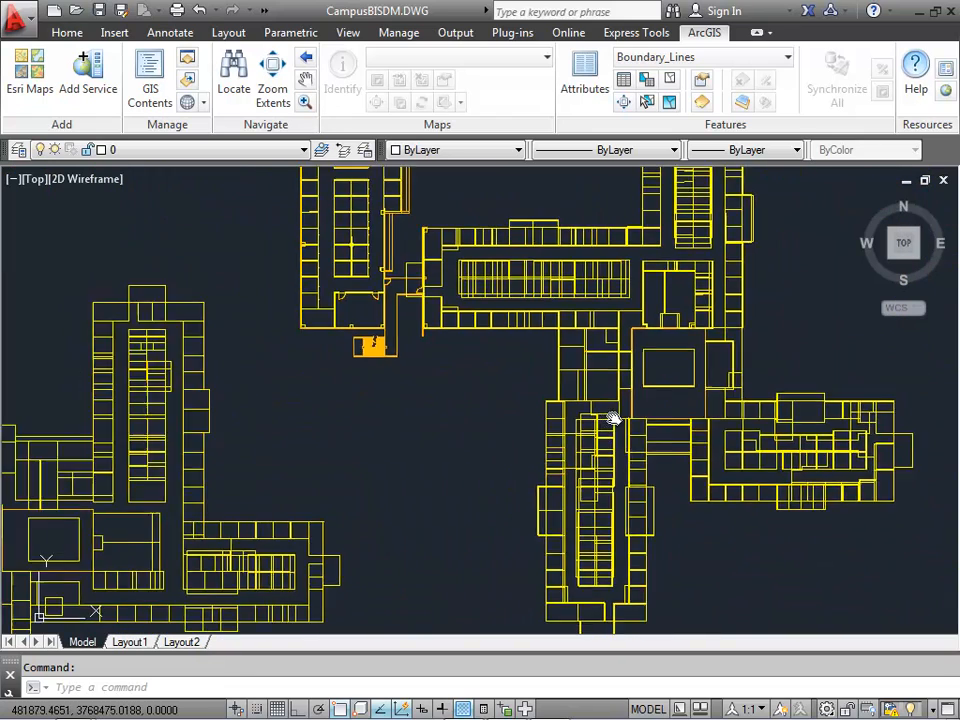
pyautogui.moveTo(615, 418); pyautogui.dragTo(765, 392, button='middle')
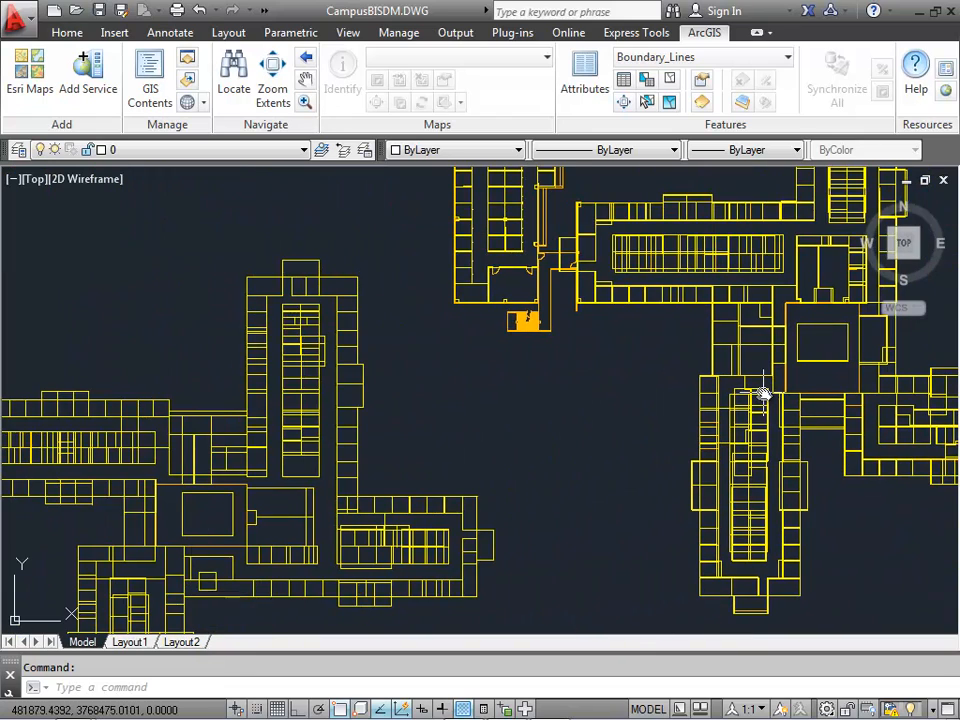
pyautogui.click(790, 58)
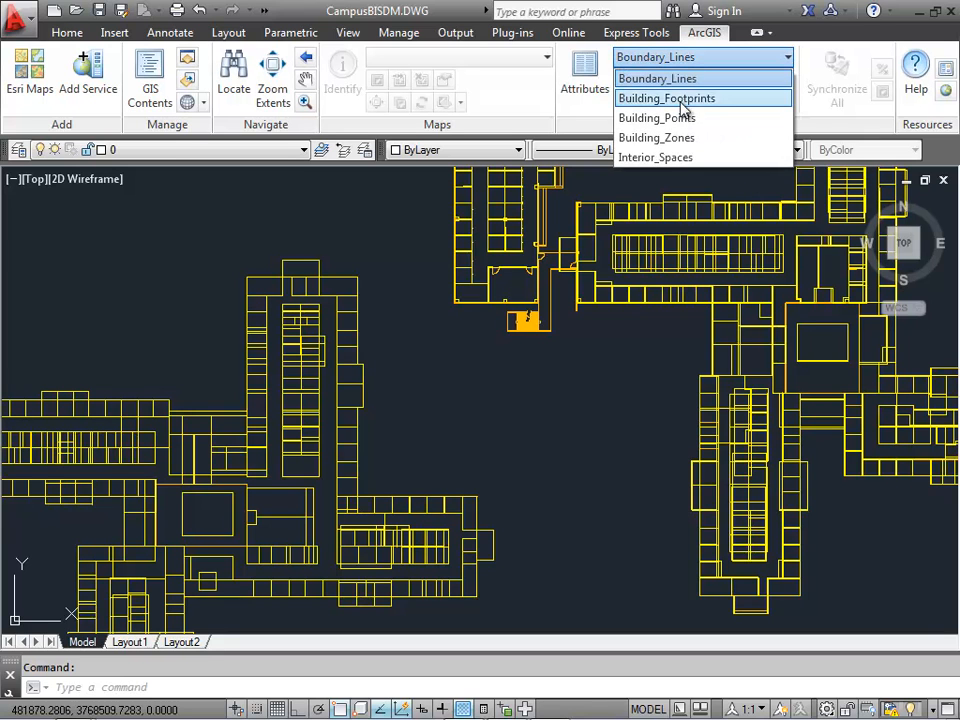
pyautogui.click(655, 158)
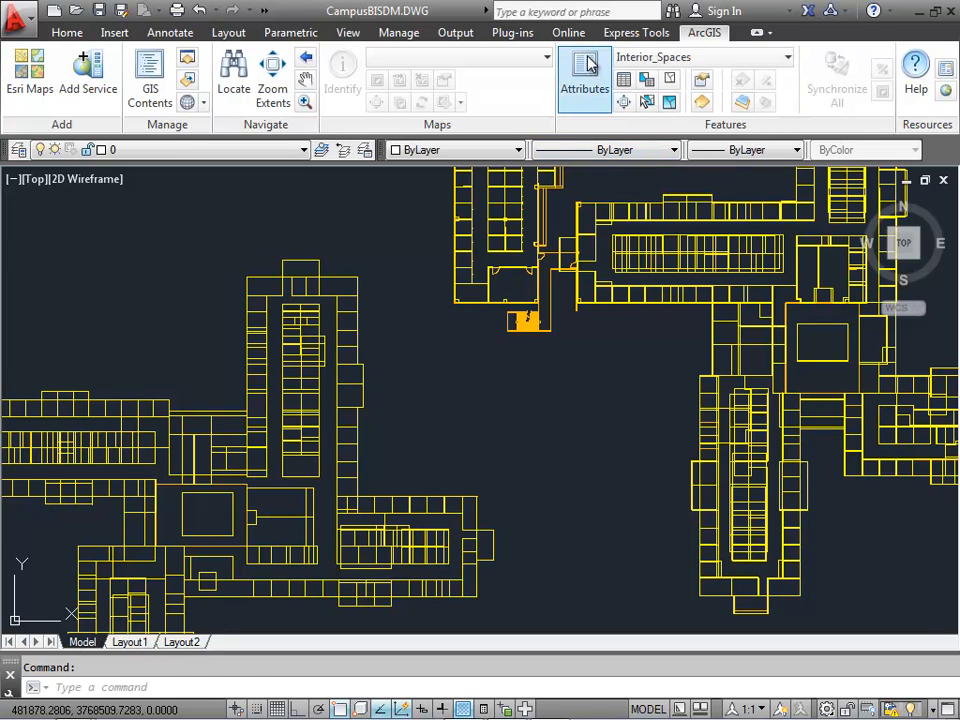
pyautogui.click(585, 75)
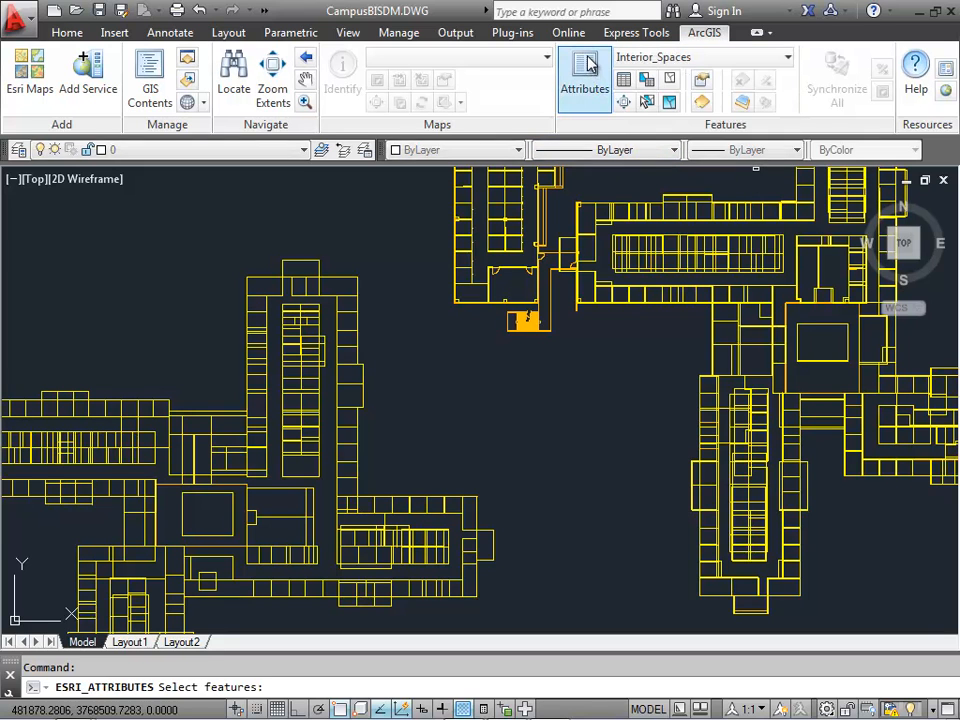
pyautogui.click(333, 282)
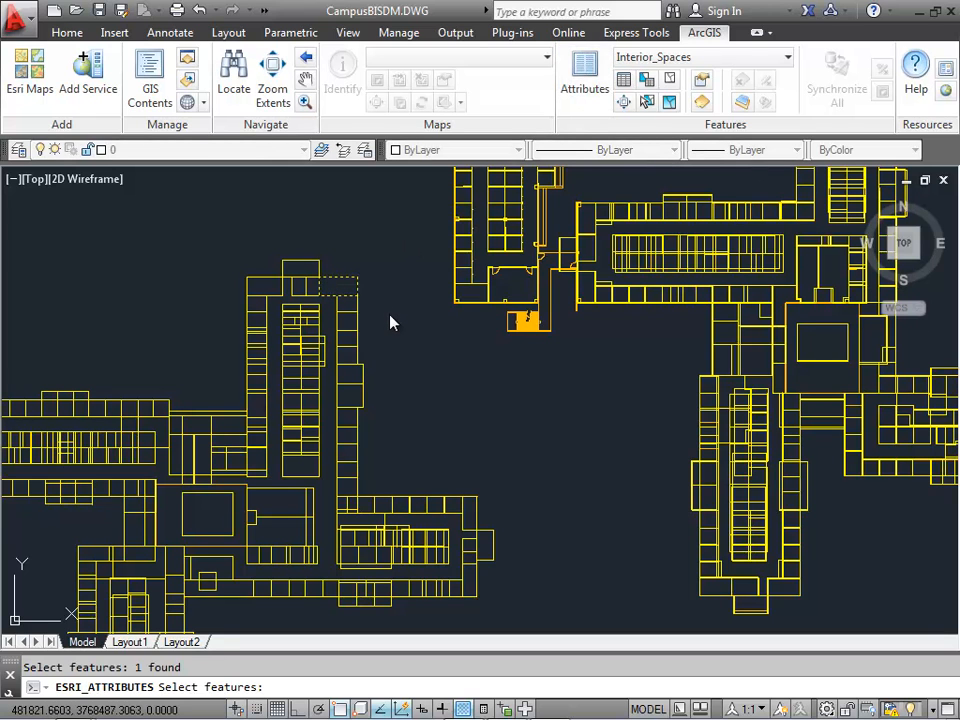
pyautogui.press('Return')
pyautogui.moveTo(213, 68); pyautogui.dragTo(383, 211)
pyautogui.moveTo(478, 306); pyautogui.dragTo(455, 197)
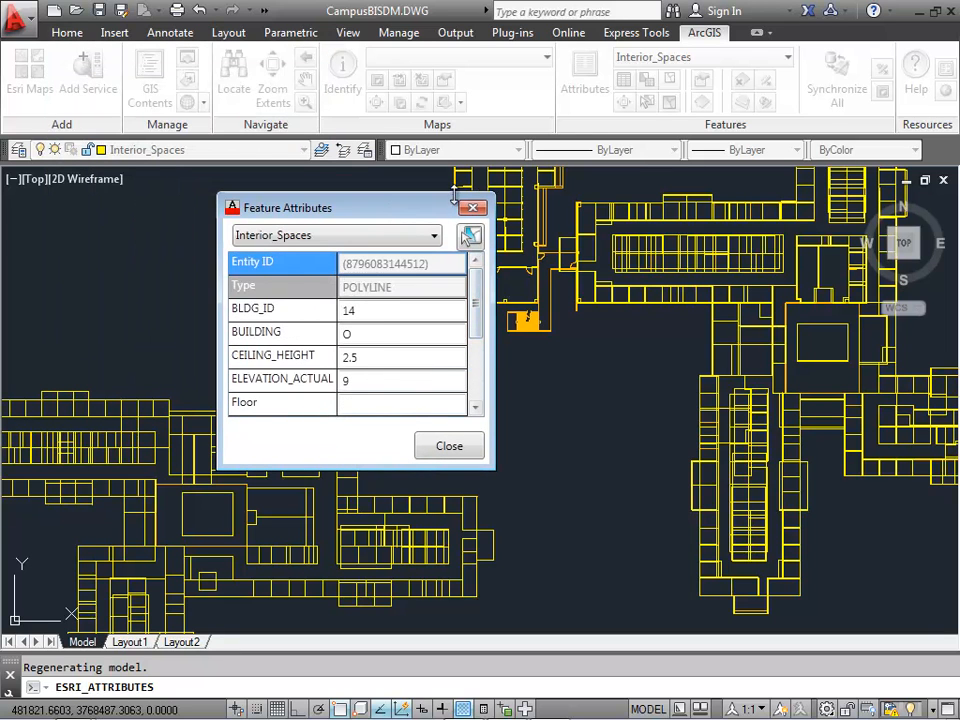
pyautogui.click(472, 207)
# - Make Building_Points the current feature class, review its attribute table, and close the table
pyautogui.click(789, 59)
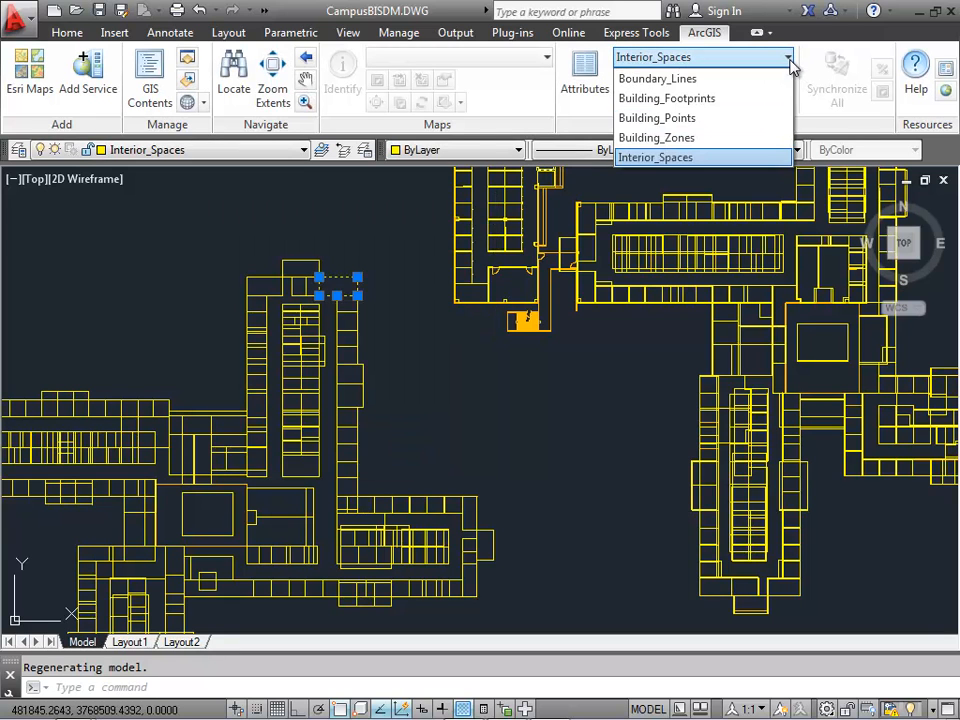
pyautogui.click(765, 118)
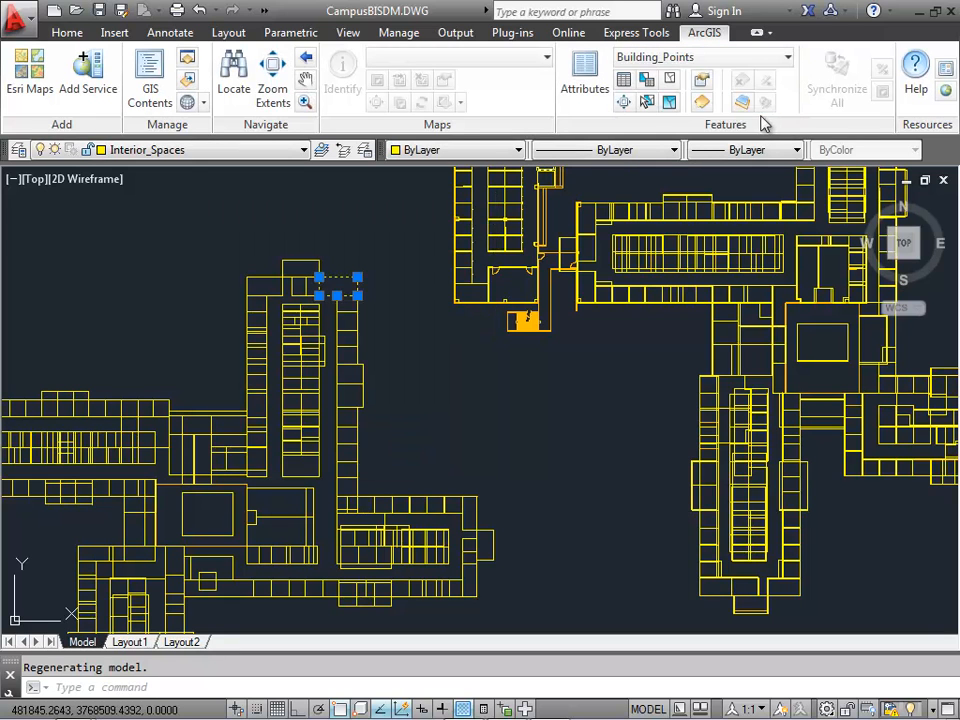
pyautogui.click(625, 82)
pyautogui.moveTo(625, 140); pyautogui.dragTo(489, 146)
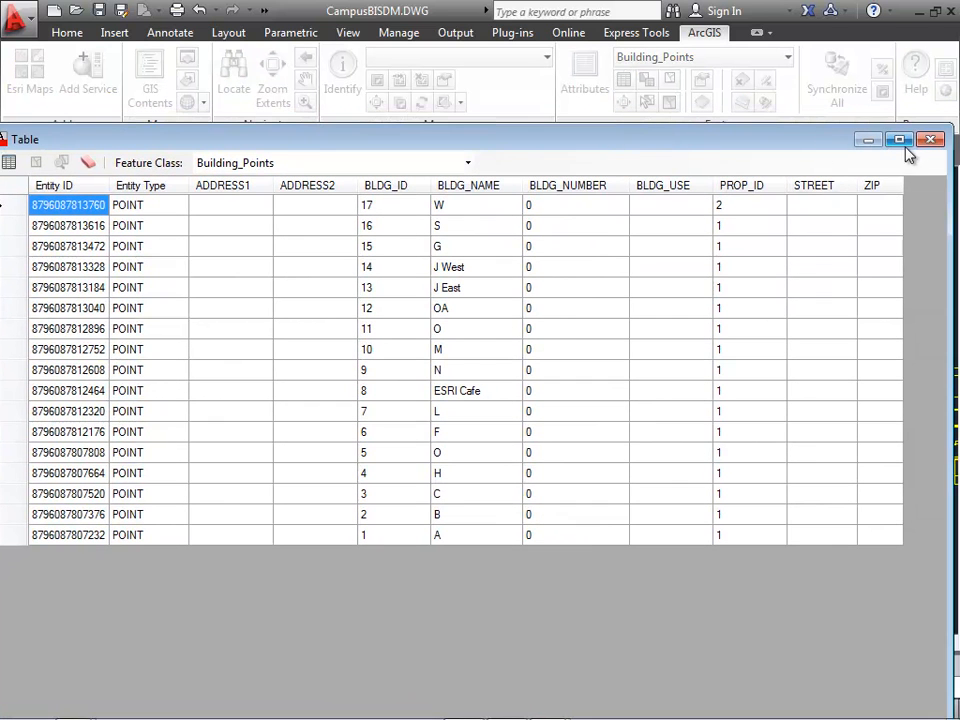
pyautogui.click(930, 140)
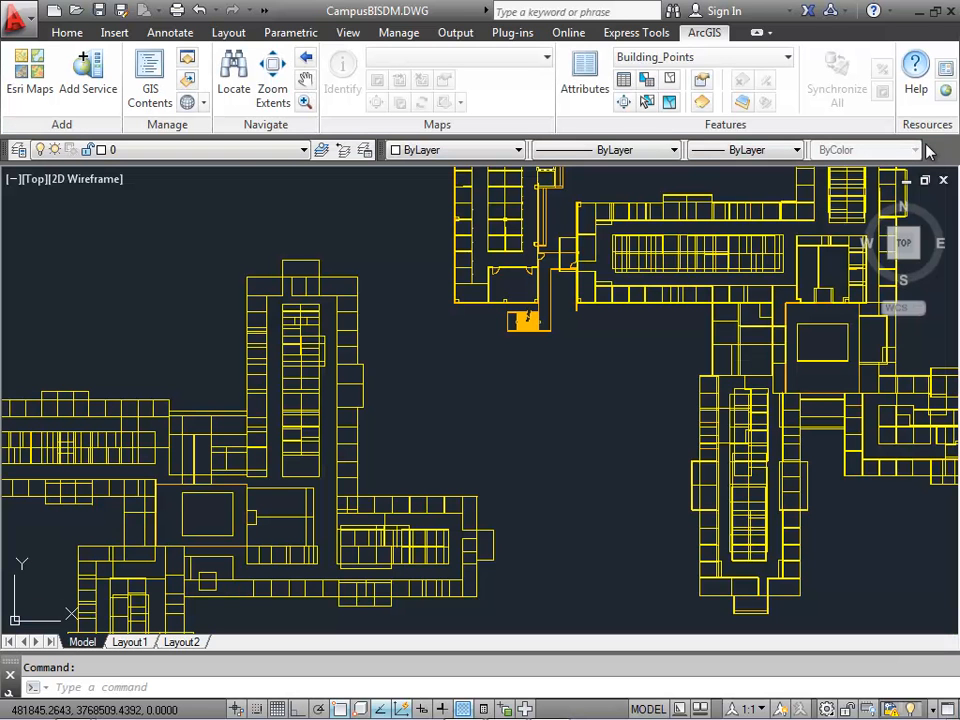
# - Try to select the features of the Building_Zones class, and switch the current feature class to Building_Footprints
pyautogui.click(785, 57)
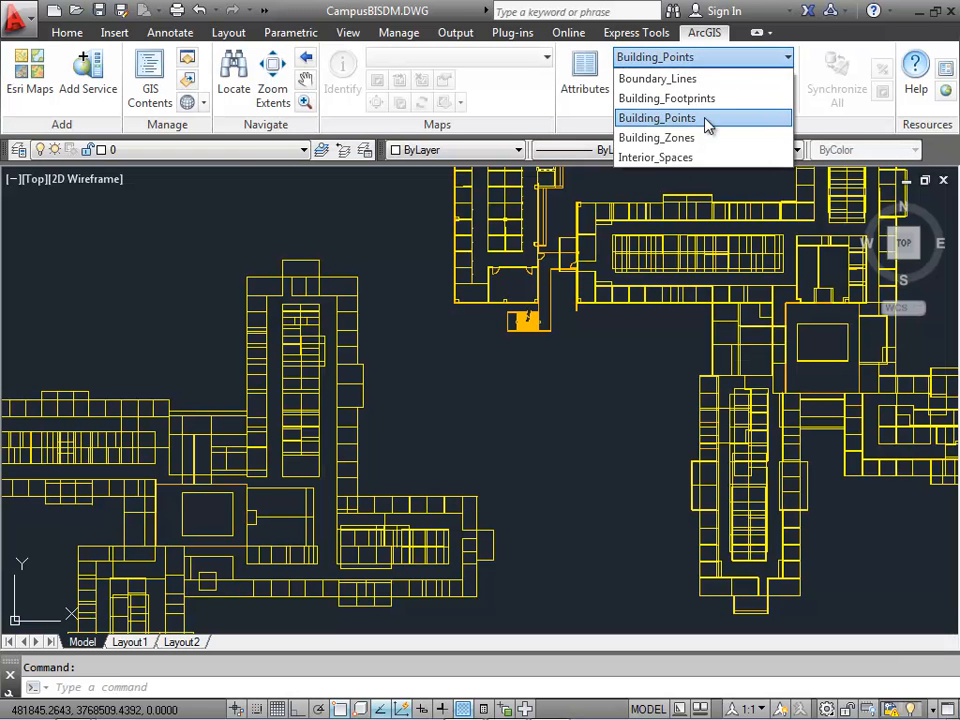
pyautogui.click(699, 138)
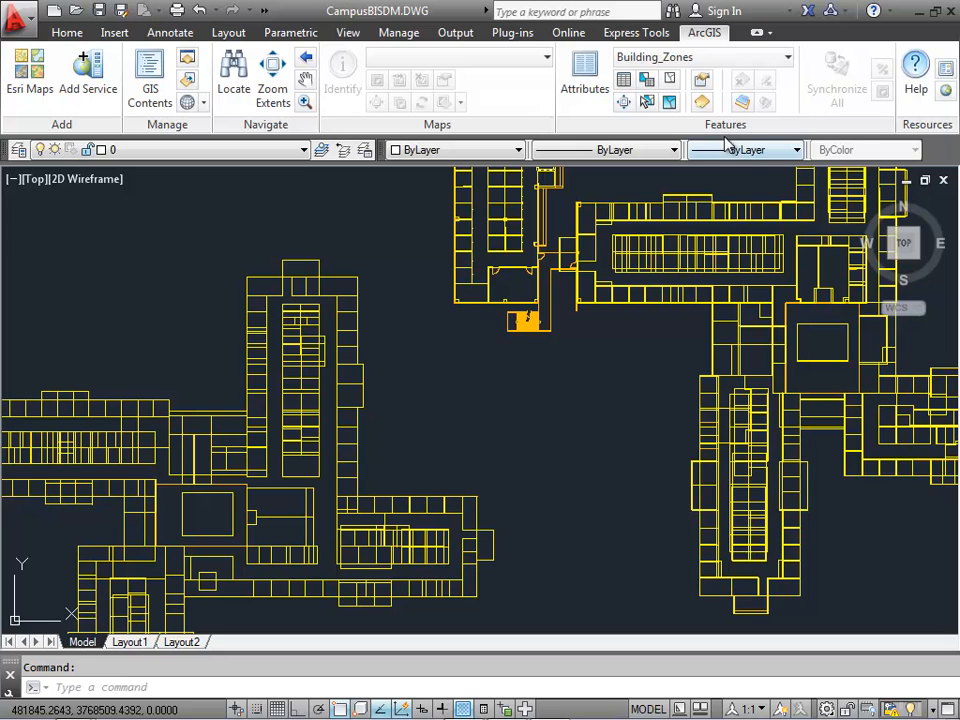
pyautogui.click(668, 103)
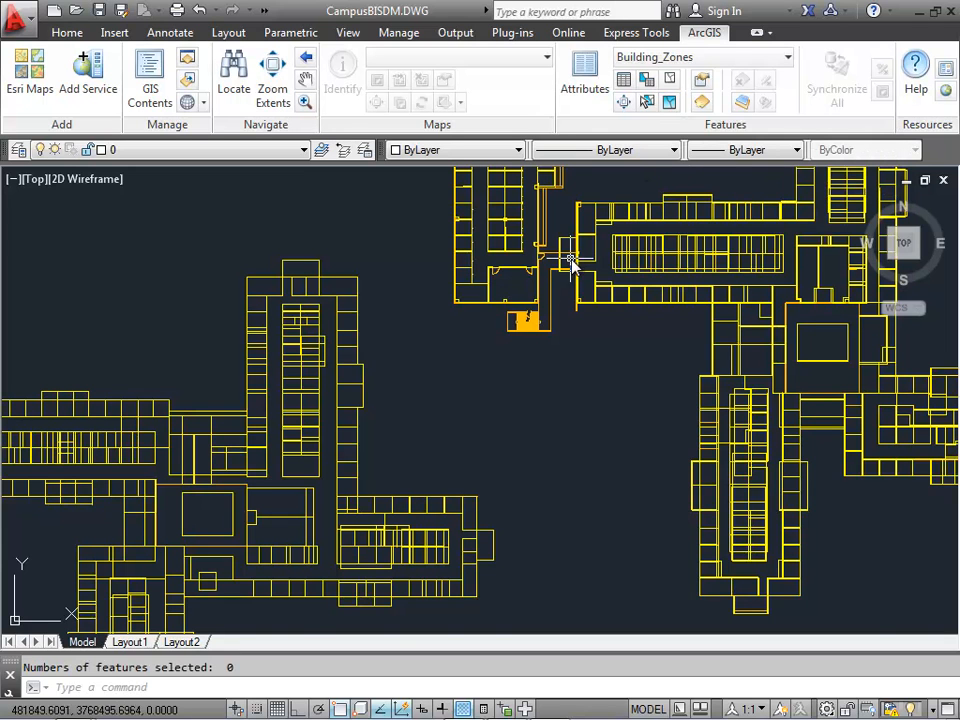
pyautogui.scroll(-5, 570, 262)
pyautogui.moveTo(572, 260); pyautogui.dragTo(468, 343, button='middle')
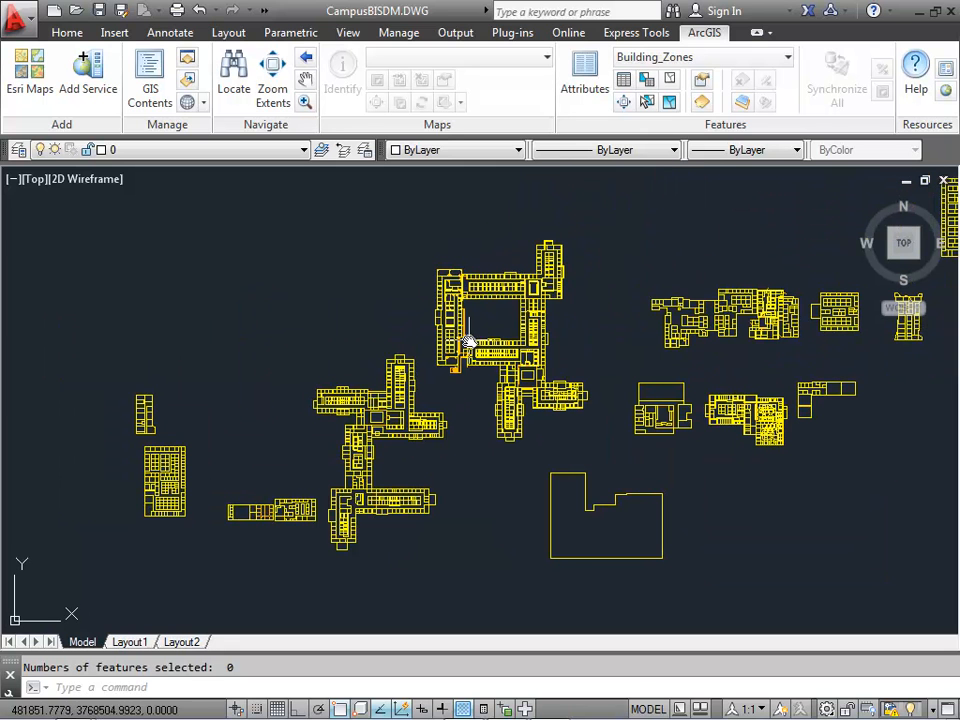
pyautogui.click(773, 62)
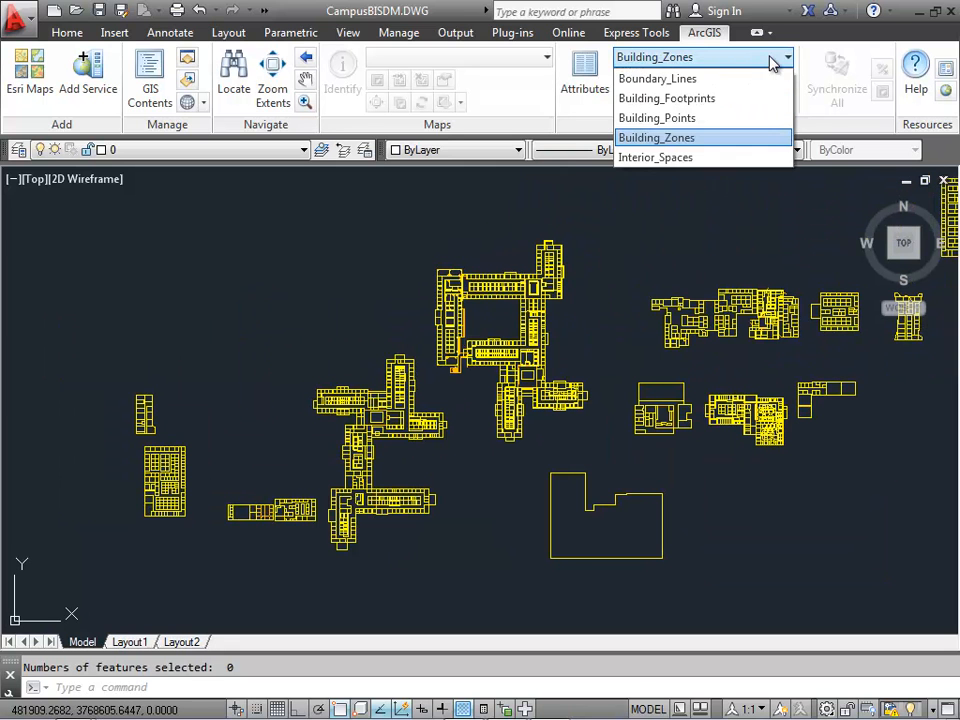
pyautogui.click(716, 100)
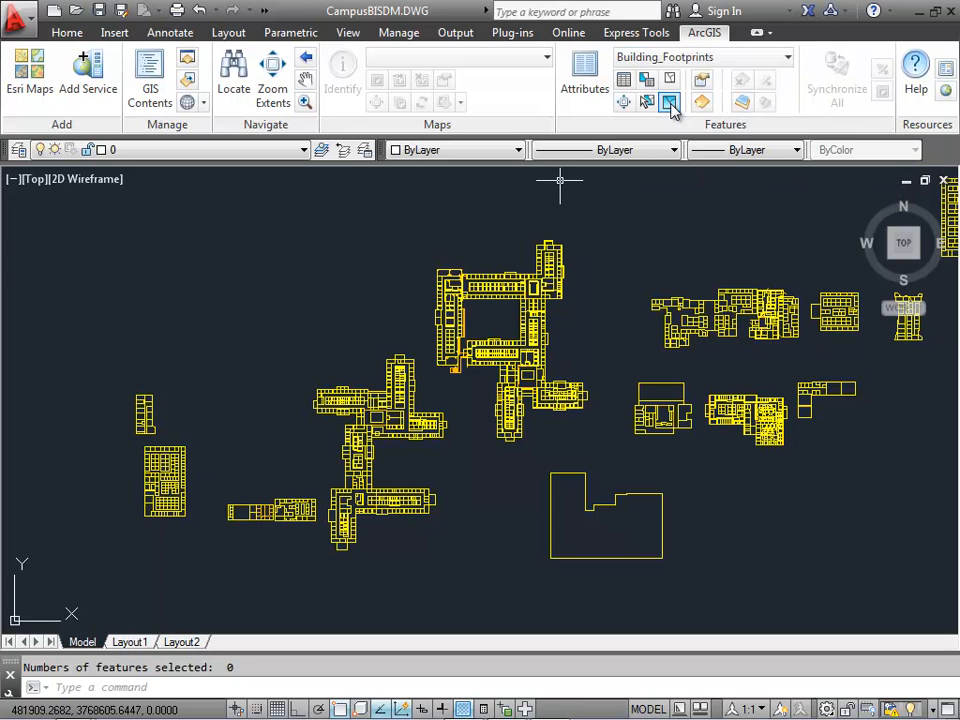
# - Make Building_Zones the current feature class, check its attribute table, and close the table
pyautogui.click(760, 60)
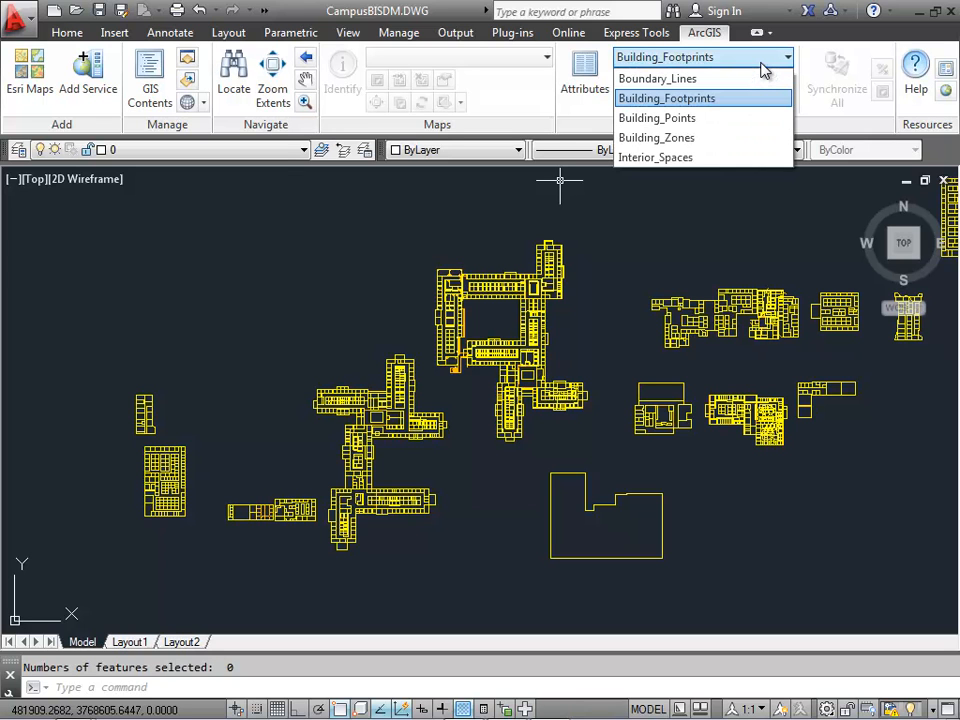
pyautogui.click(700, 137)
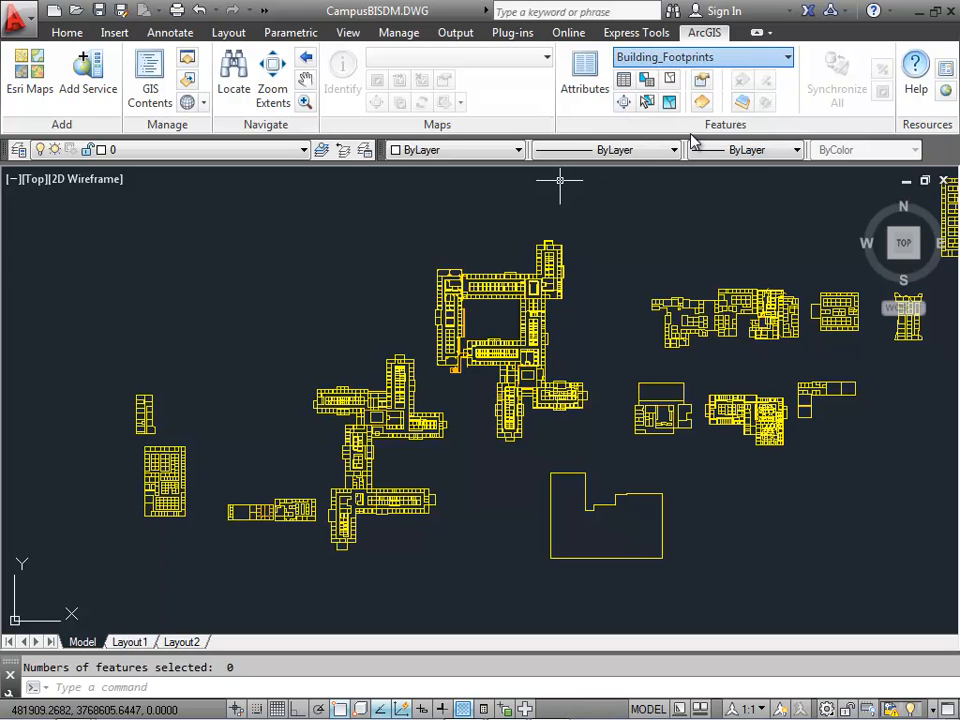
pyautogui.click(632, 83)
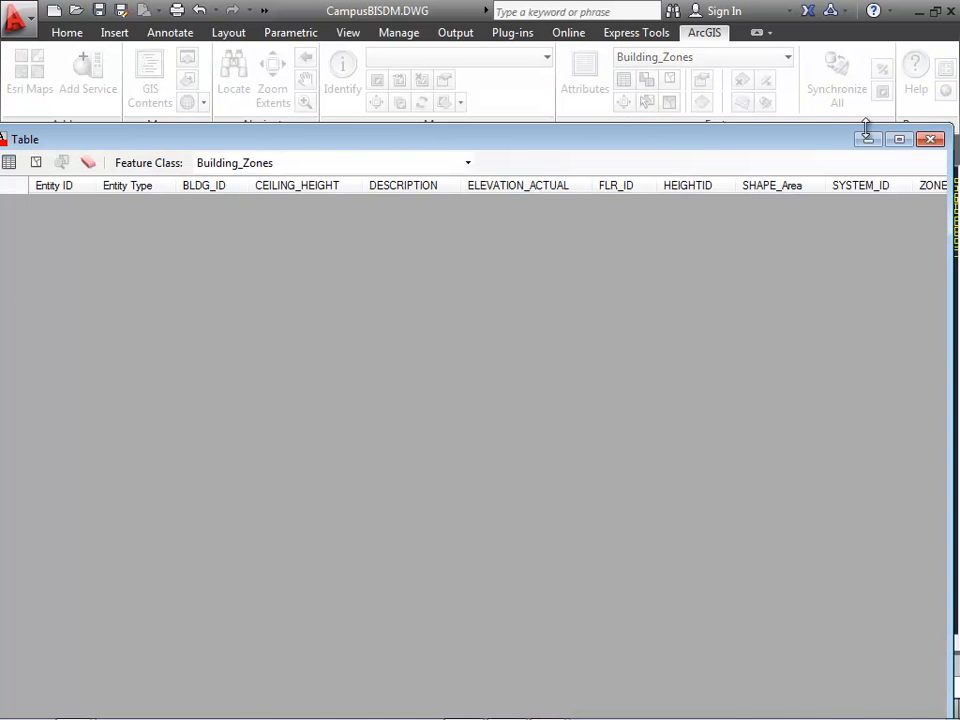
pyautogui.click(930, 139)
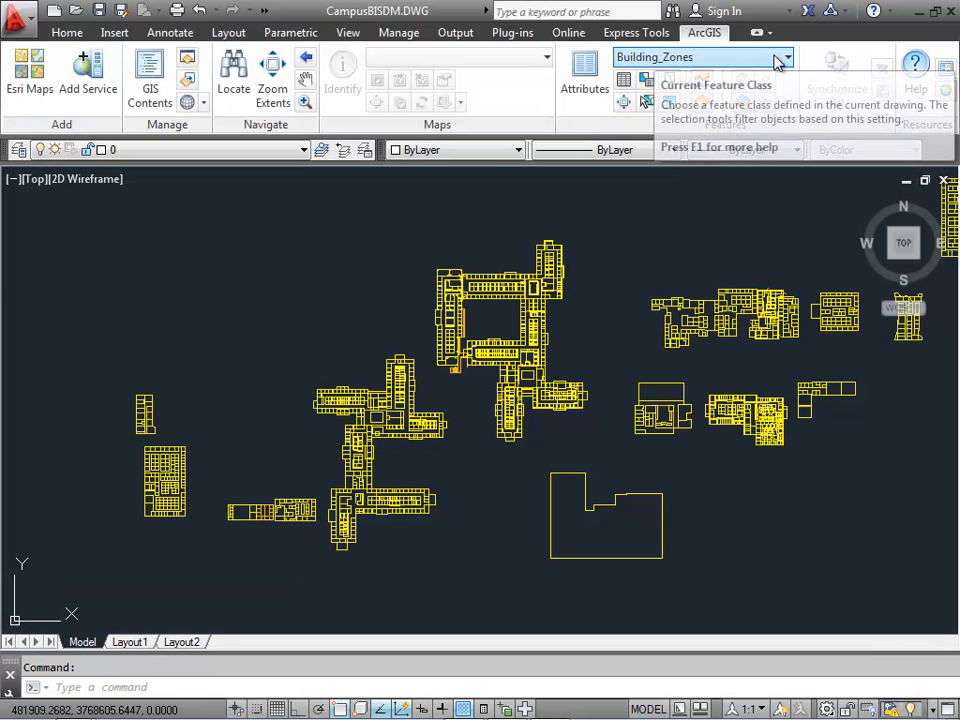
pyautogui.click(671, 206)
pyautogui.press('Escape')
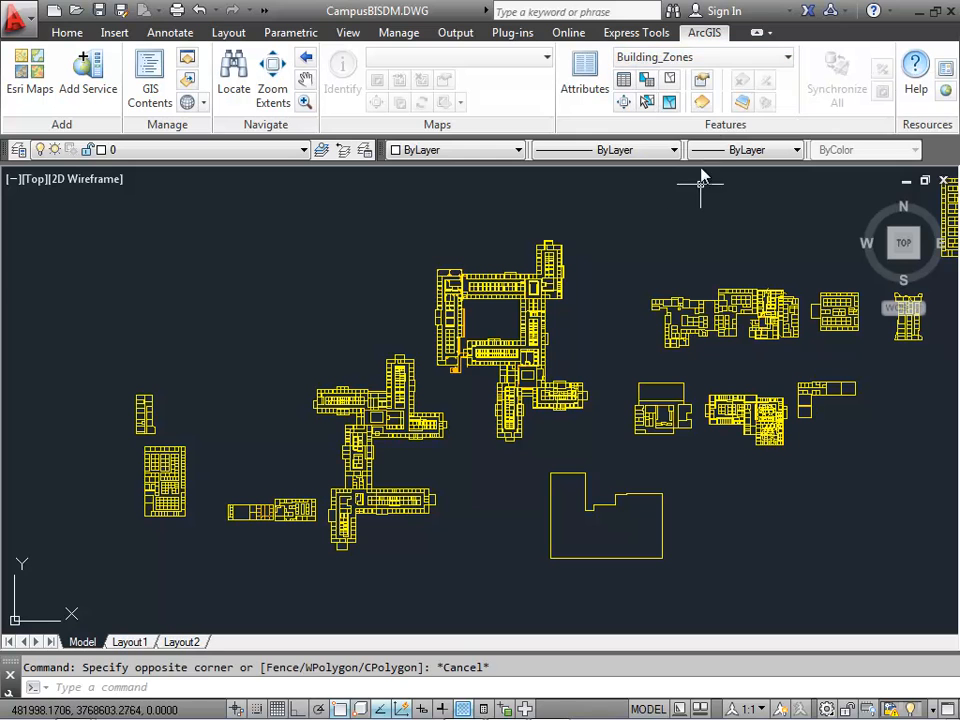
# - Review the query and field definitions in the Building_Zones feature class properties, and close them
pyautogui.click(703, 86)
pyautogui.moveTo(771, 403)
pyautogui.mouseDown()
pyautogui.moveTo(776, 483)
pyautogui.moveTo(780, 386)
pyautogui.mouseUp()
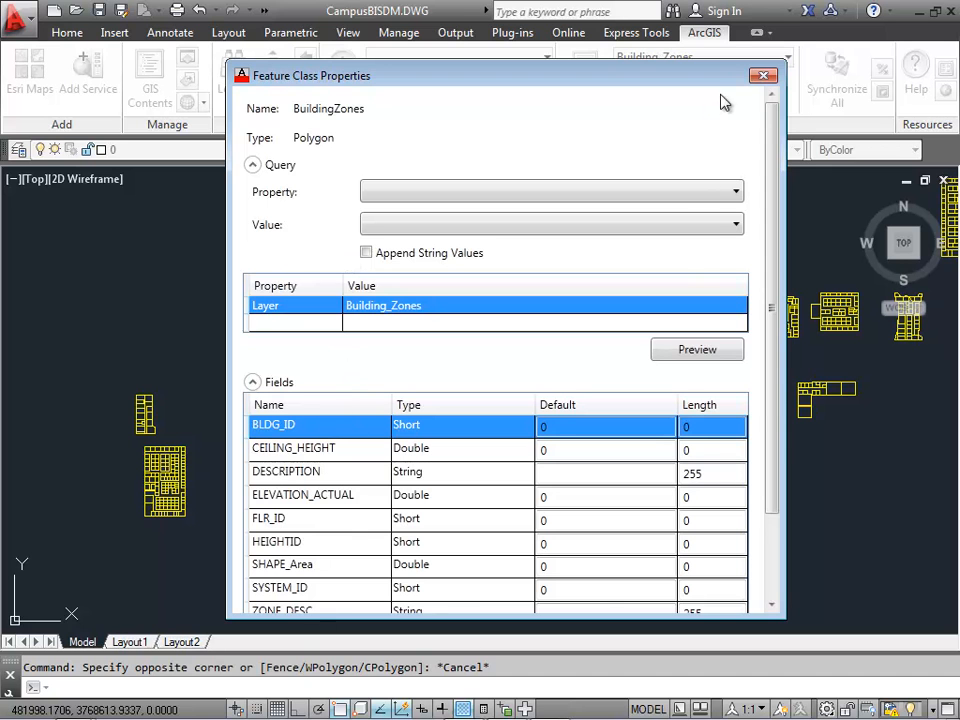
pyautogui.click(762, 75)
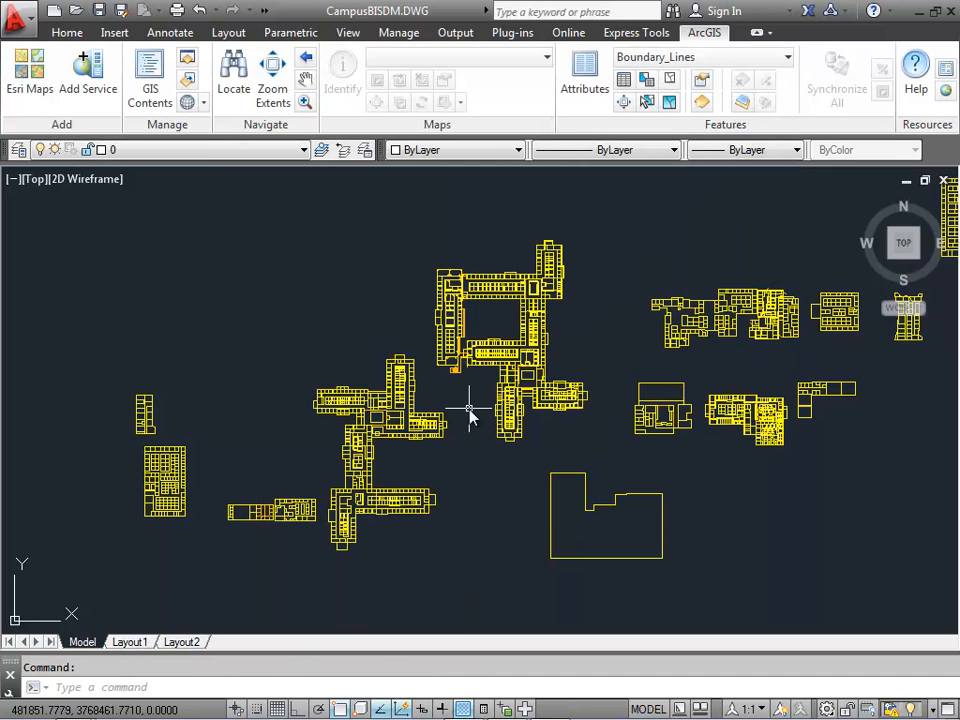
# - Erase all campus buildings from the drawing with a crossing window around the whole campus
pyautogui.scroll(-2, 468, 355)
pyautogui.write('erase')
pyautogui.press('Return')
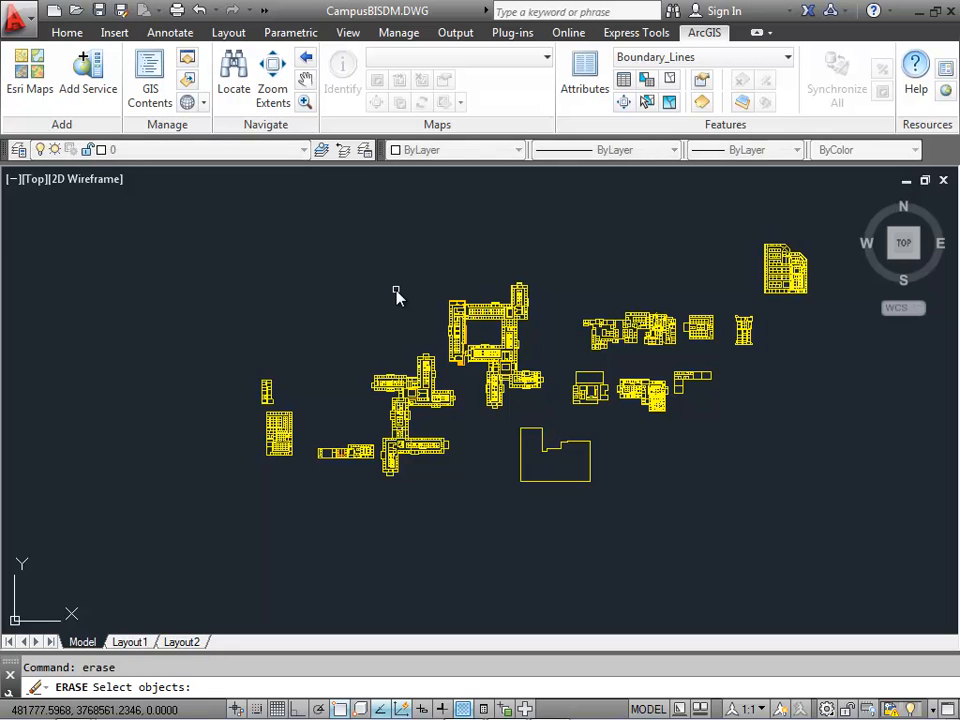
pyautogui.rightClick(237, 246)
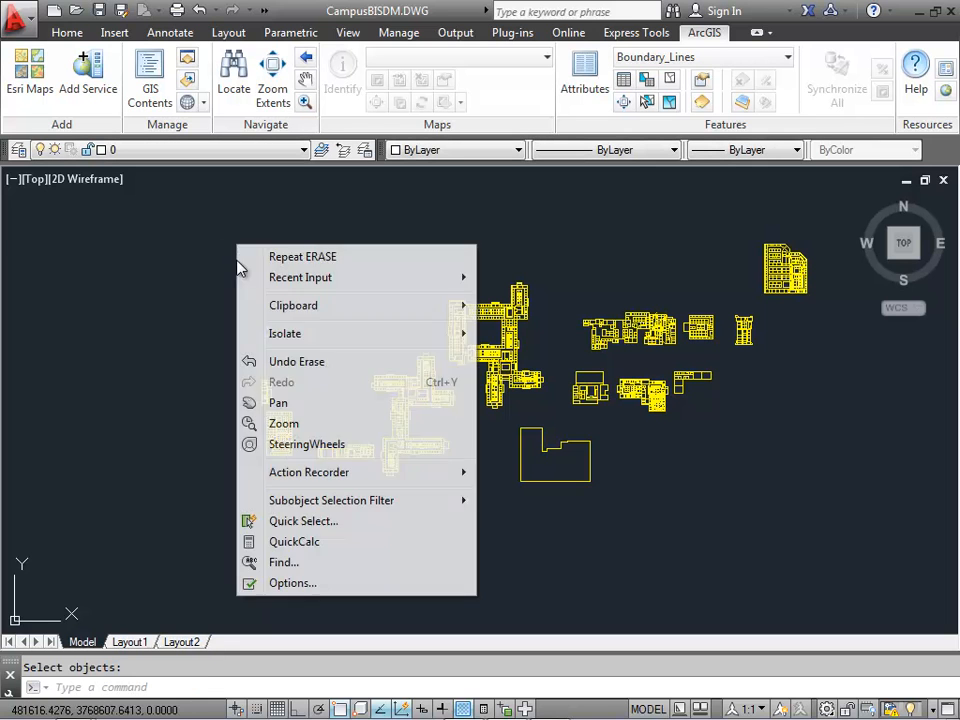
pyautogui.click(275, 258)
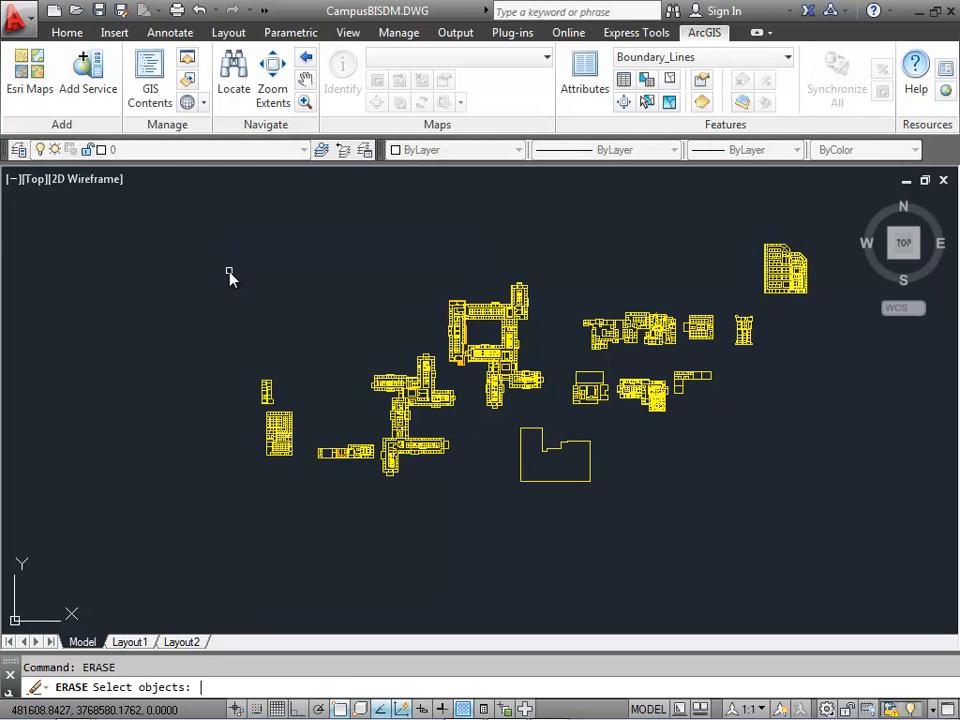
pyautogui.write('c')
pyautogui.press('Return')
pyautogui.click(142, 193)
pyautogui.click(848, 576)
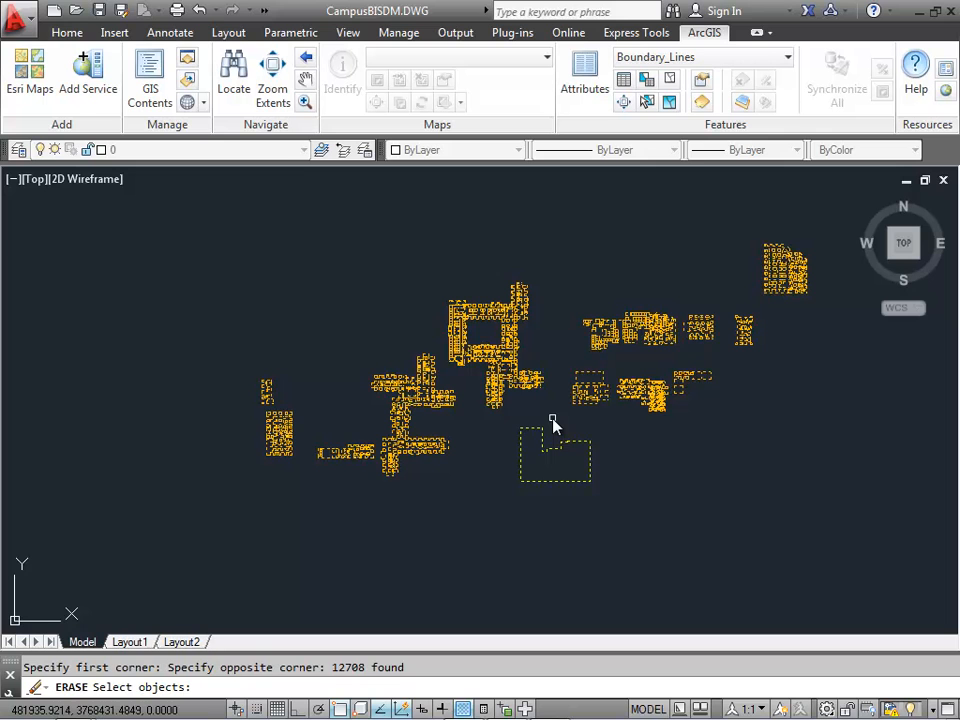
pyautogui.press('Return')
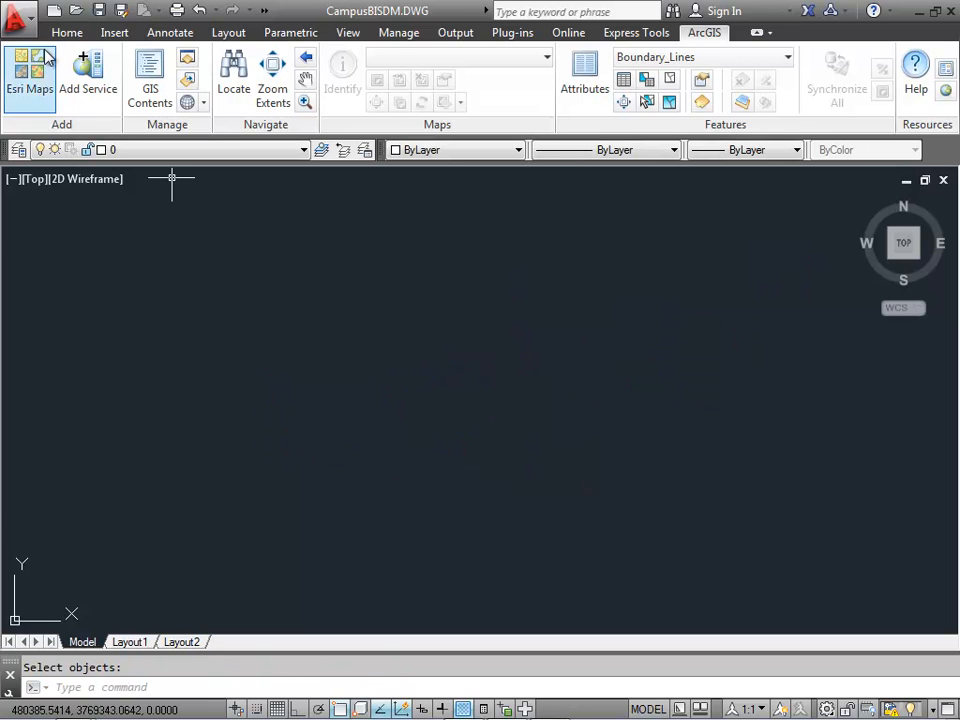
# - Save the emptied drawing as the AutoCAD template BISDM.dwt with English measurement and the description "This is the AFA BIDSM Template Drawing for Our Campus"
pyautogui.click(24, 22)
pyautogui.click(66, 236)
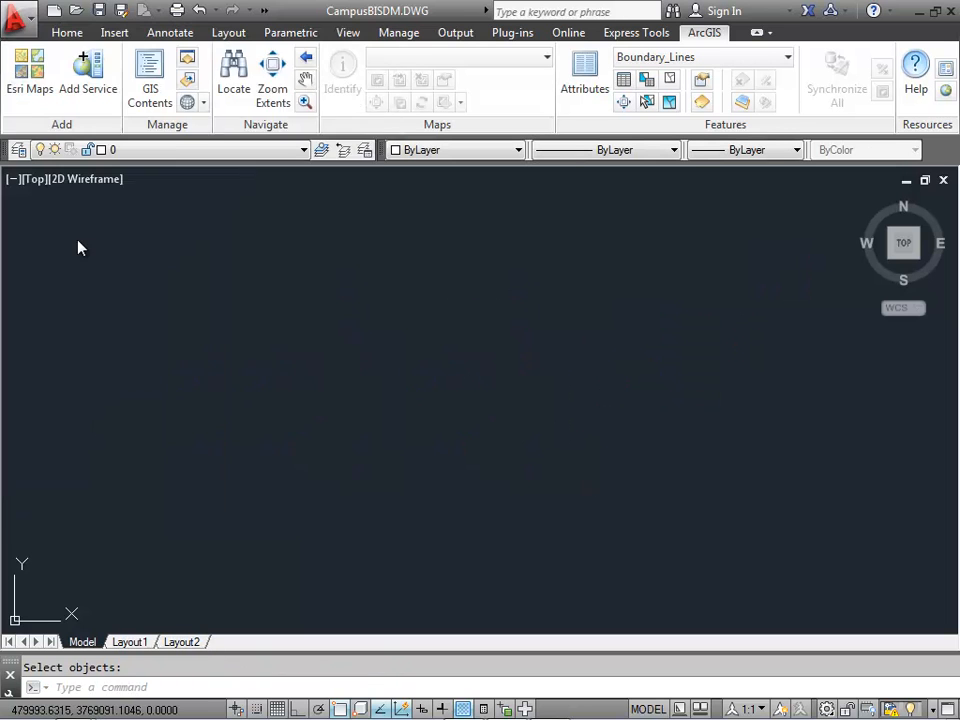
pyautogui.click(679, 576)
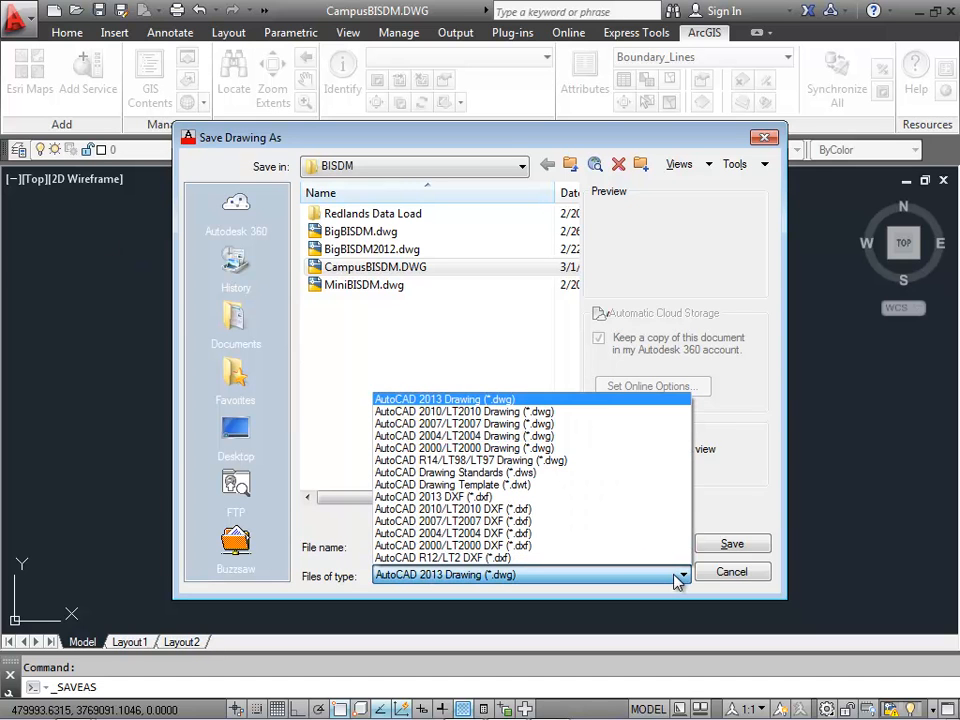
pyautogui.click(529, 496)
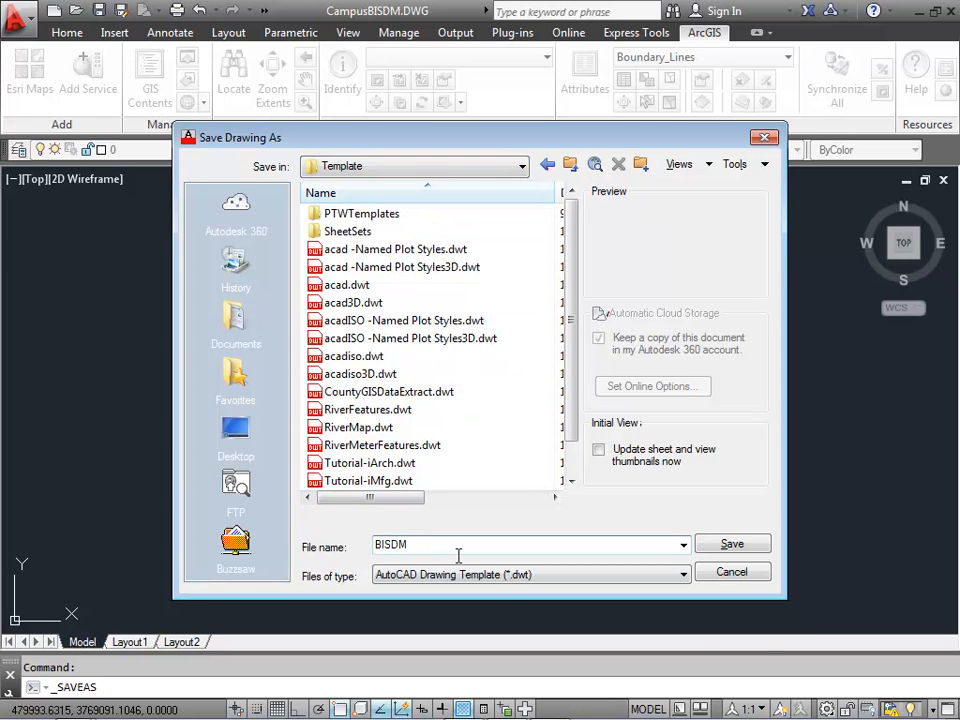
pyautogui.click(750, 549)
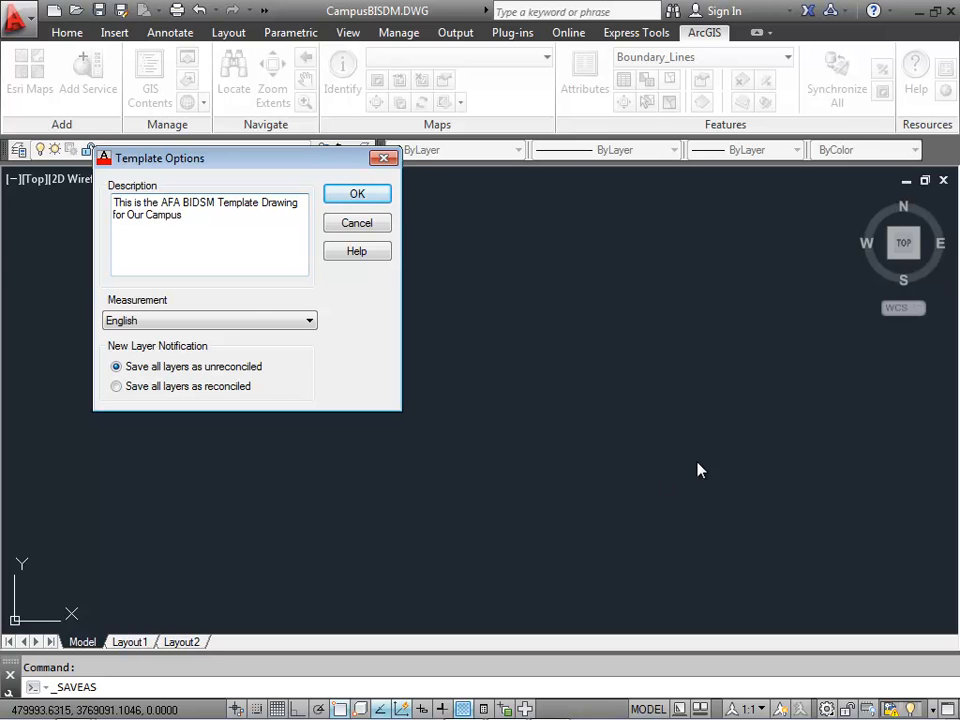
pyautogui.click(336, 195)
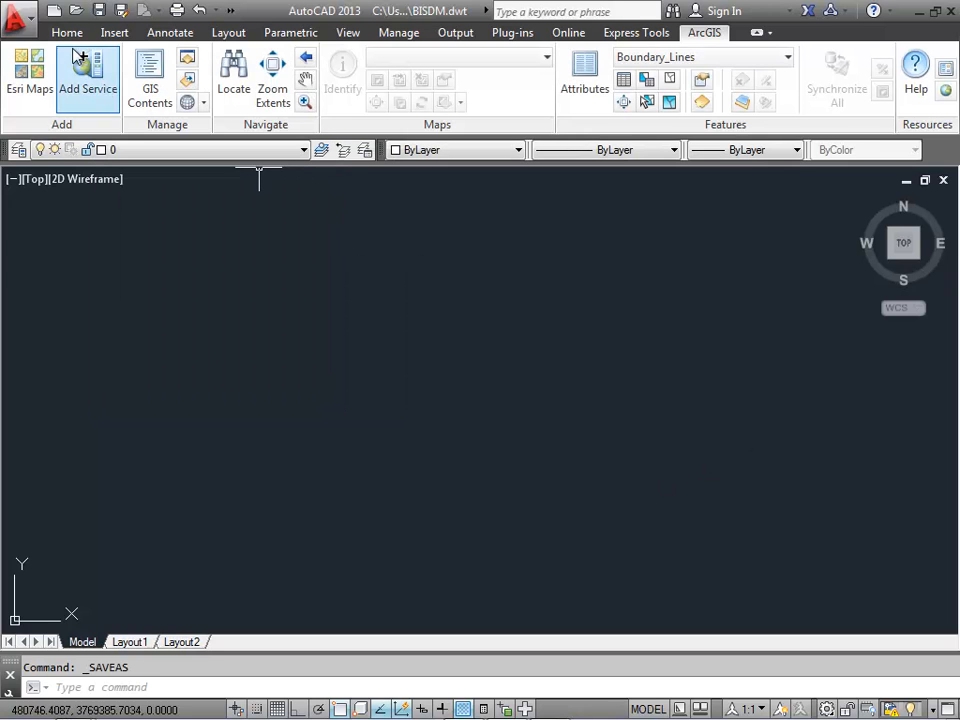
# - Close the template file and create a new drawing from the BISDM.dwt template
pyautogui.click(14, 16)
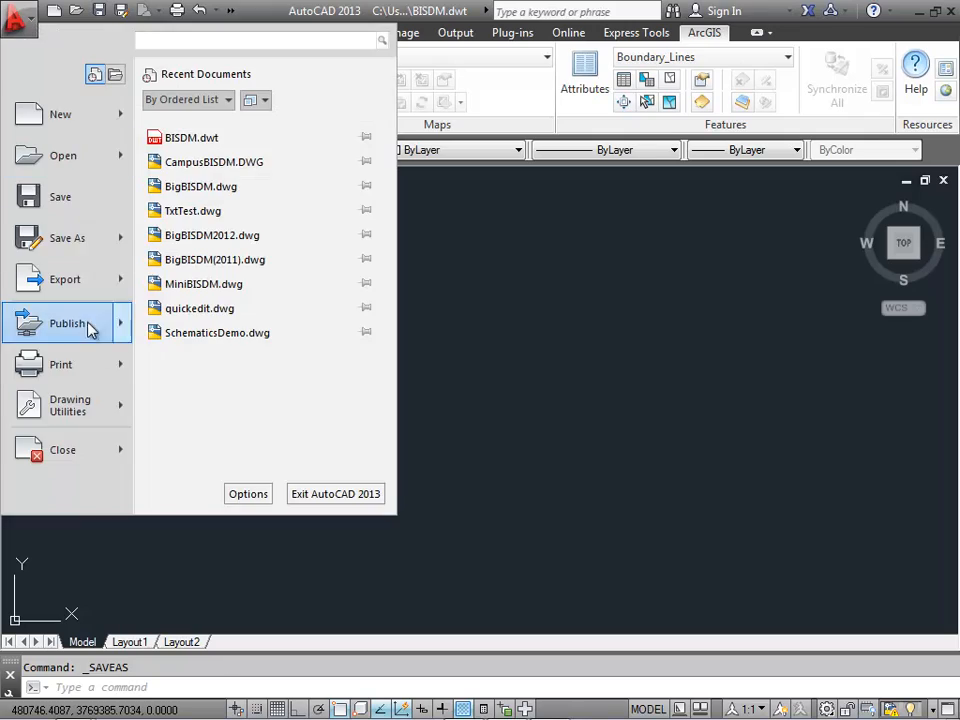
pyautogui.click(75, 448)
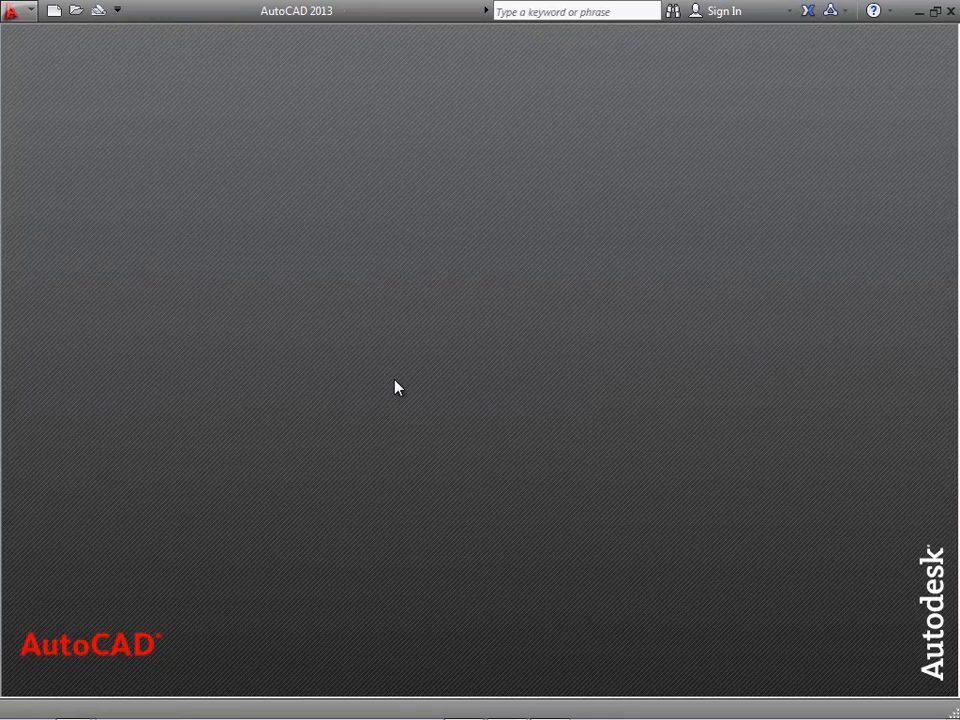
pyautogui.click(54, 12)
pyautogui.click(365, 392)
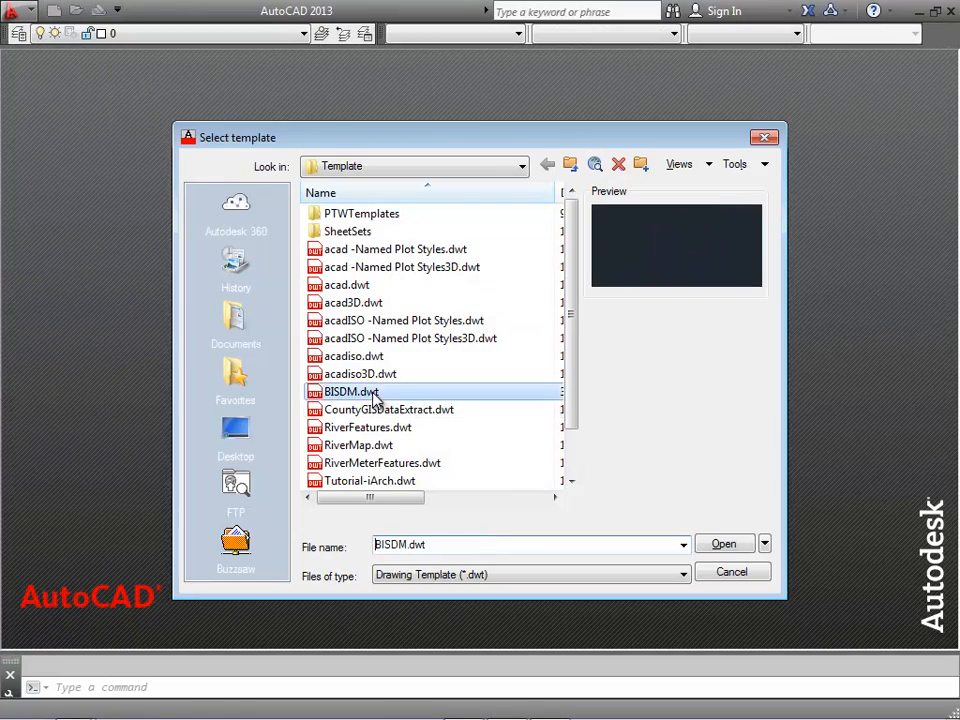
pyautogui.click(724, 544)
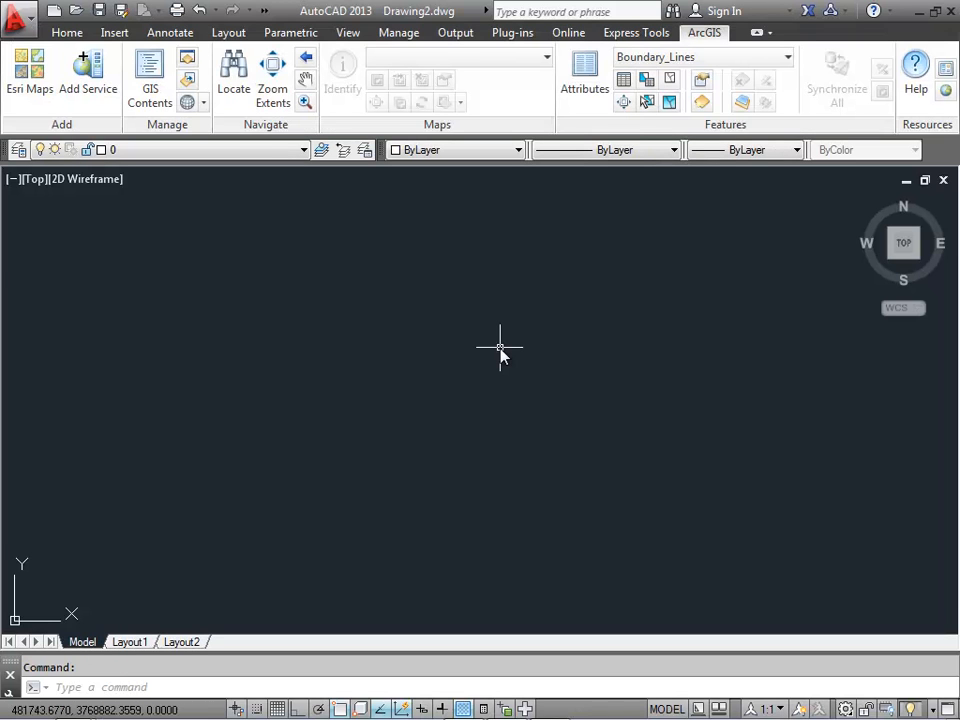
# - Check the new drawing's feature class list and the Boundary_Lines query and field definitions, and close the properties
pyautogui.click(776, 60)
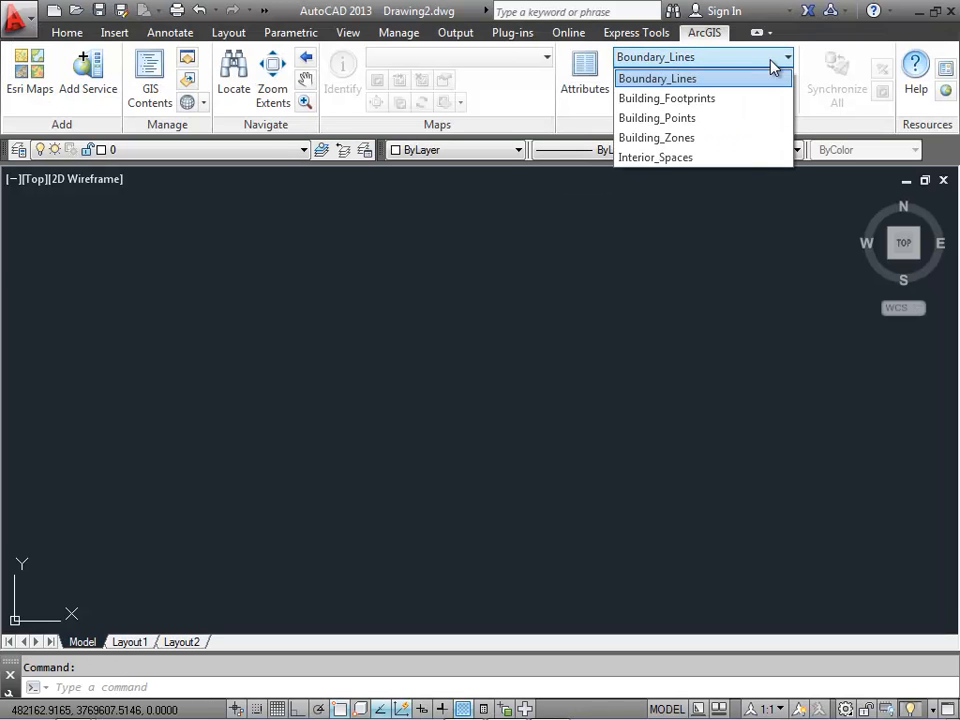
pyautogui.click(638, 355)
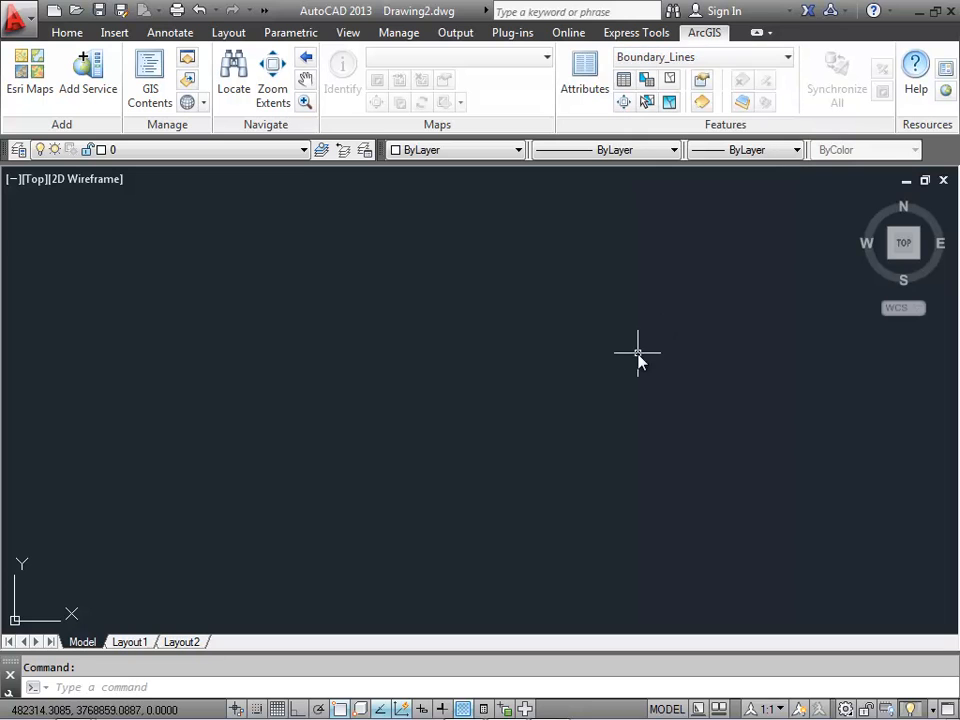
pyautogui.click(708, 85)
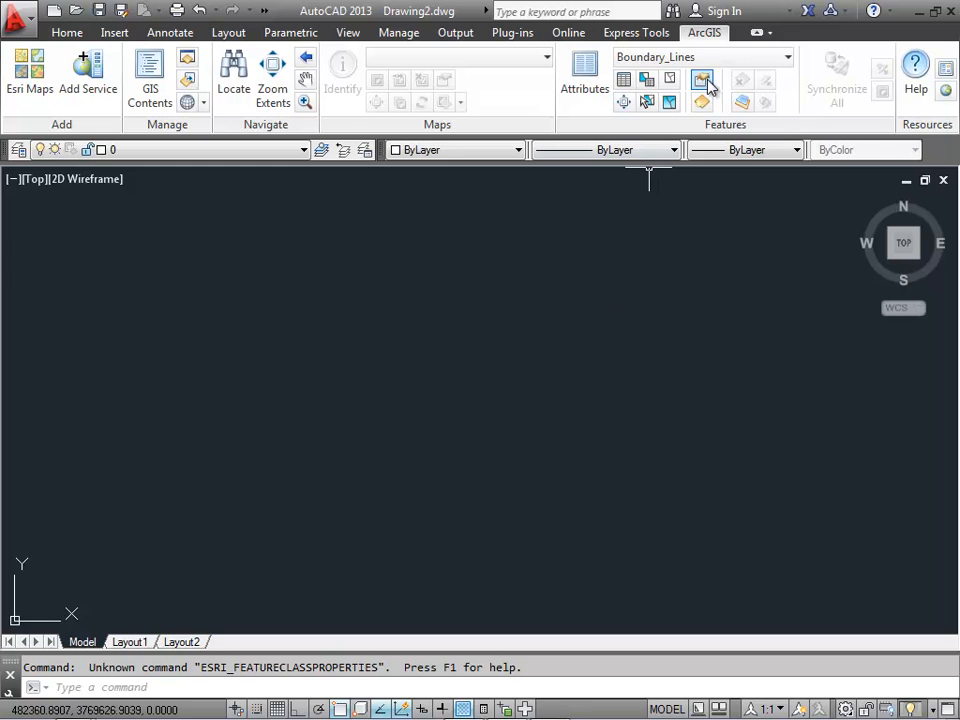
pyautogui.click(708, 85)
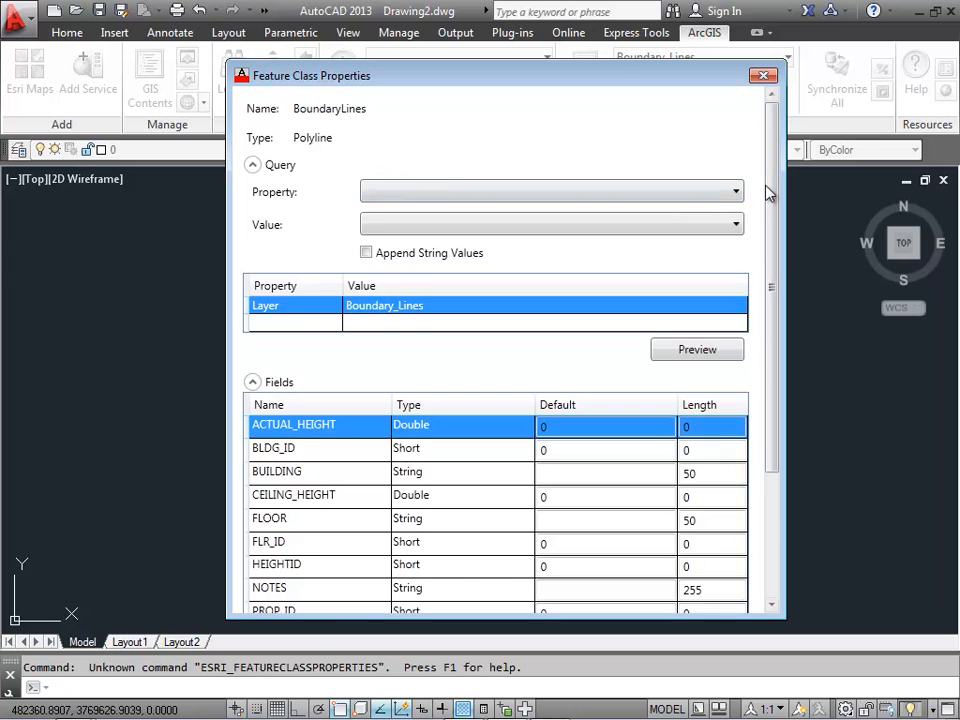
pyautogui.scroll(-3, 779, 285)
pyautogui.scroll(-1, 779, 285)
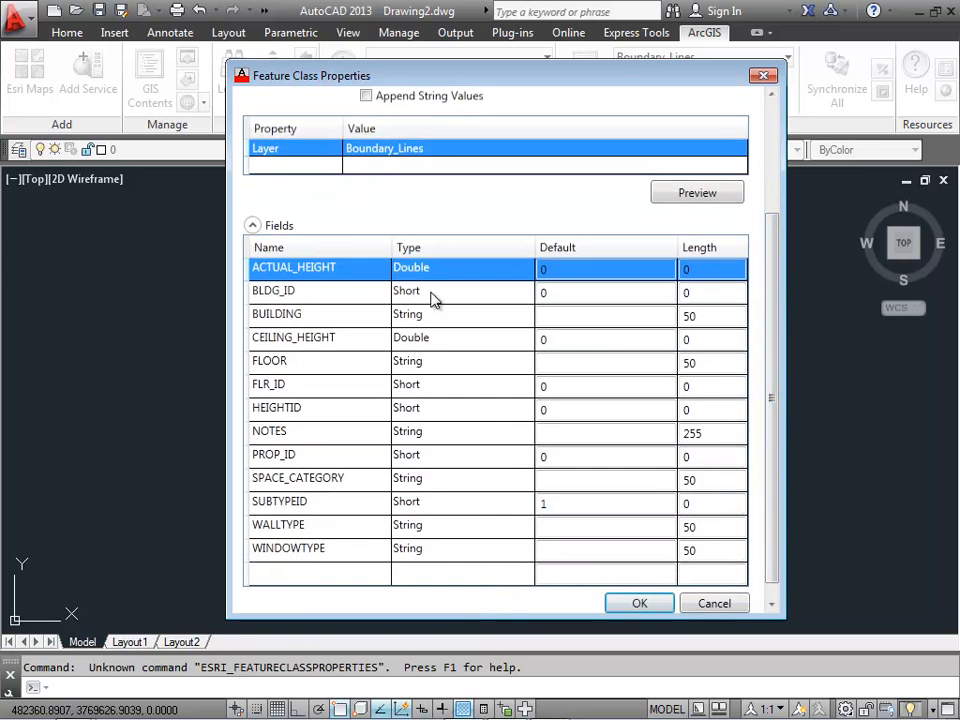
pyautogui.click(712, 604)
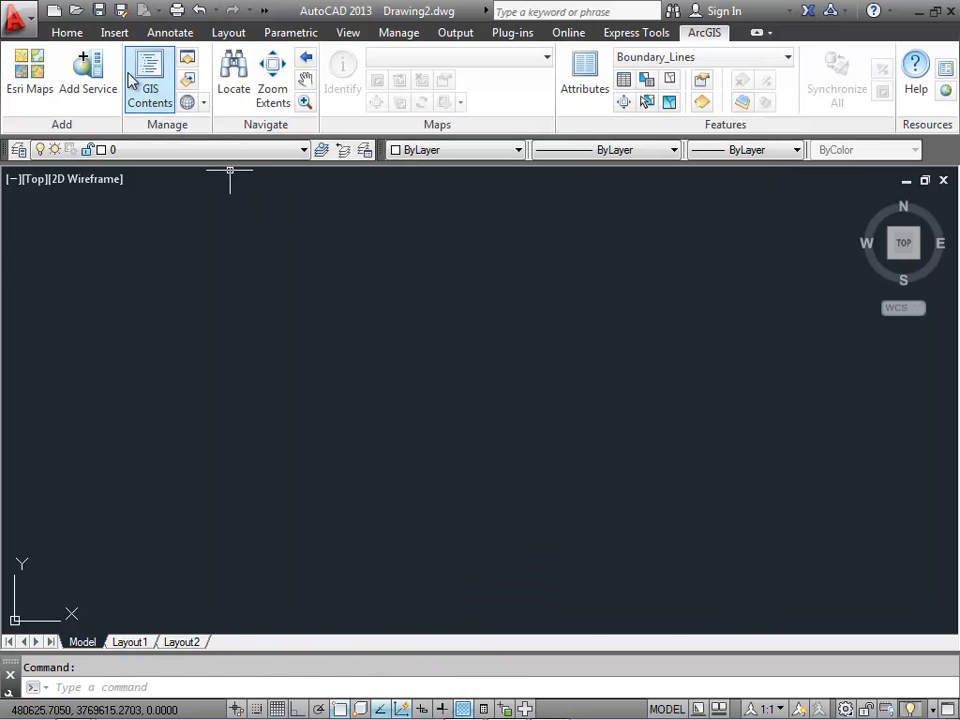
# - Check the layers and their colors in the new drawing's Layer Properties Manager, and close it
pyautogui.click(187, 58)
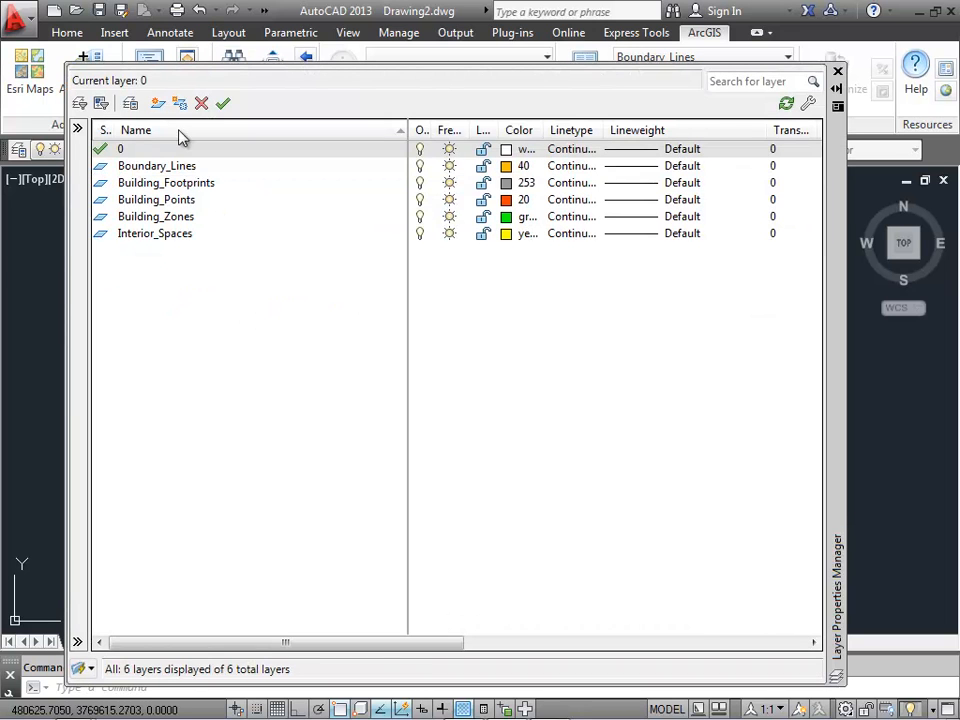
pyautogui.click(174, 168)
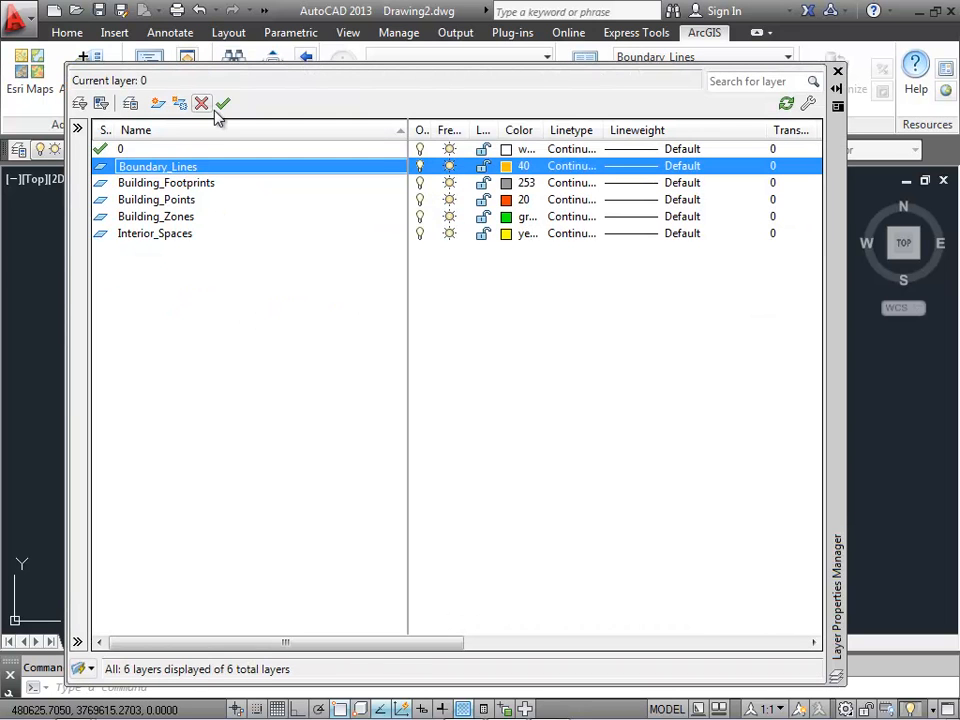
pyautogui.click(838, 72)
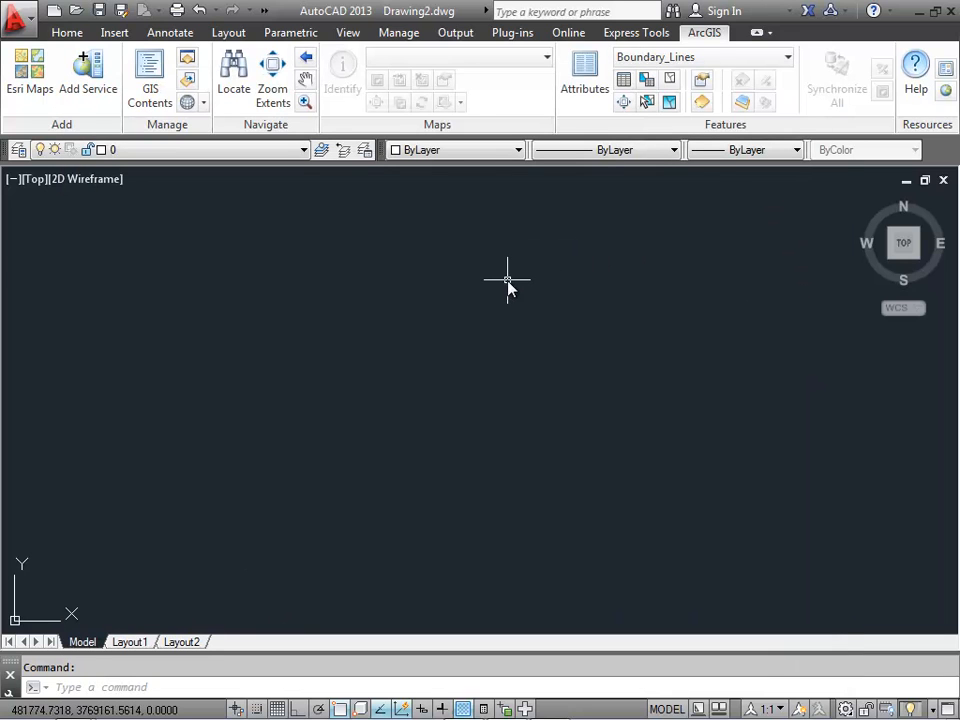
# - Make Building_Footprints both the current feature class and the current drawing layer
pyautogui.click(712, 60)
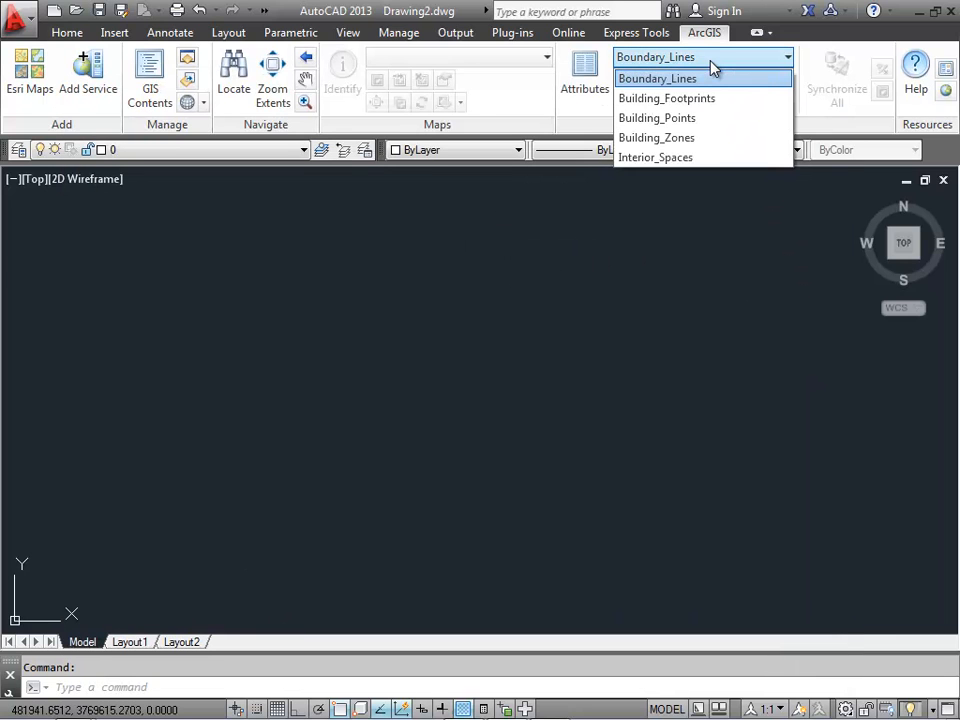
pyautogui.click(705, 99)
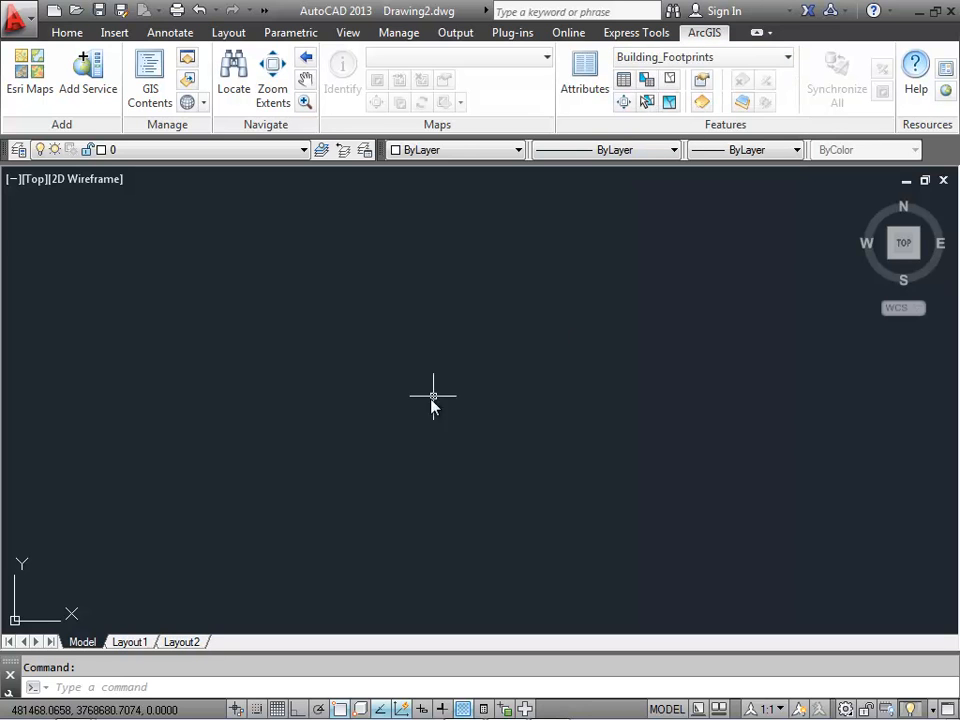
pyautogui.click(303, 150)
pyautogui.click(266, 199)
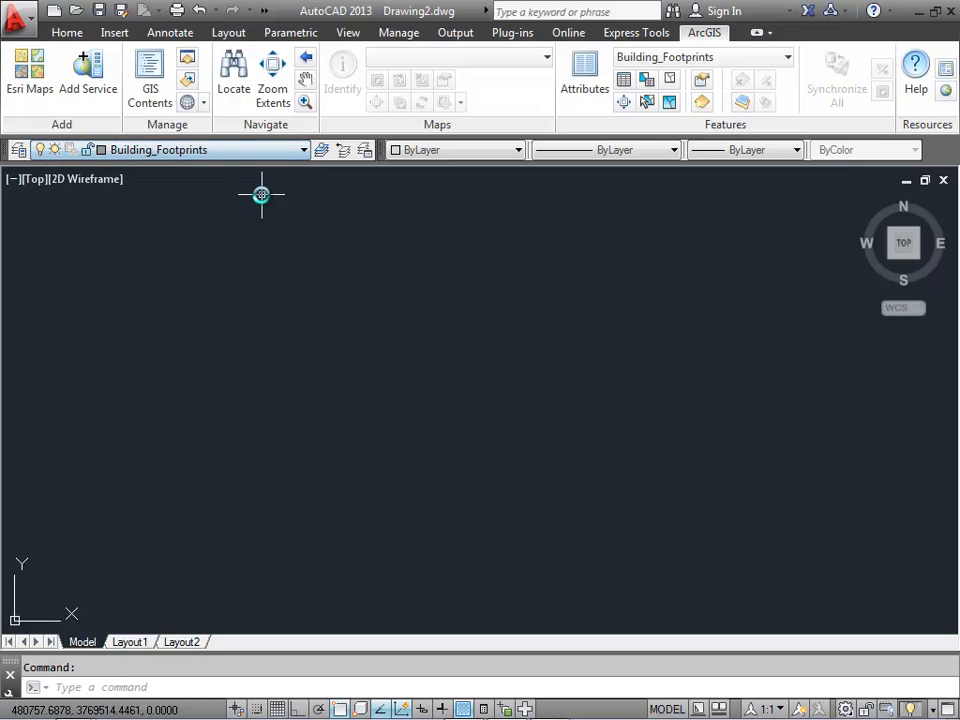
# - Draw a polyline for the building footprint's straight west wall, south wall and stepped southeast corner, using orthogonal segments
pyautogui.write('pl')
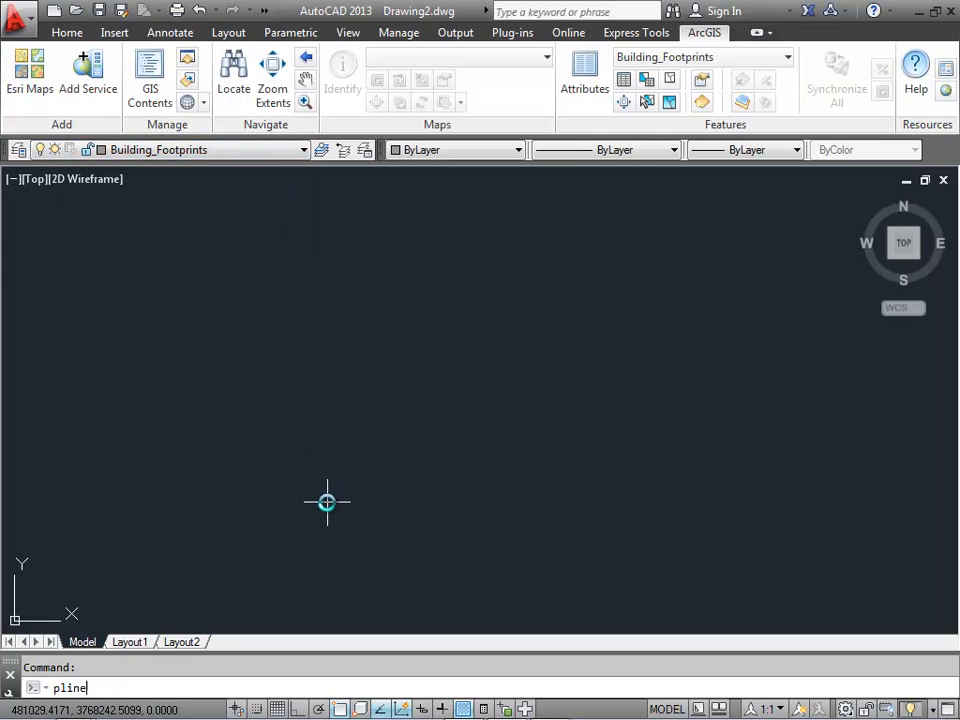
pyautogui.write('ine')
pyautogui.press('Return')
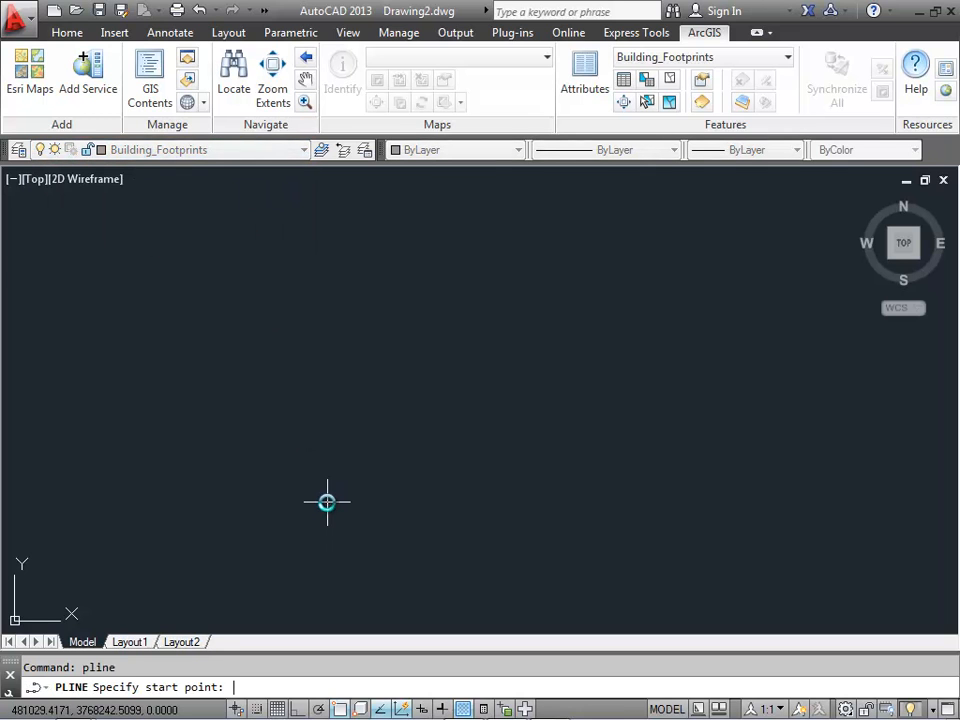
pyautogui.click(208, 280)
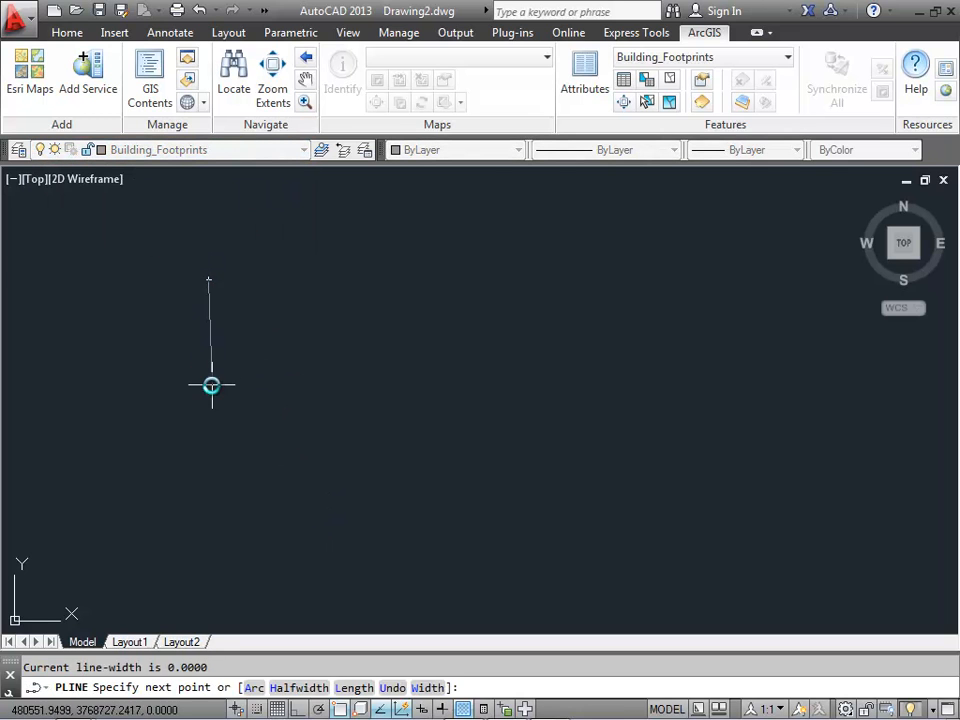
pyautogui.click(285, 549)
pyautogui.click(413, 549)
pyautogui.click(413, 444)
pyautogui.click(532, 445)
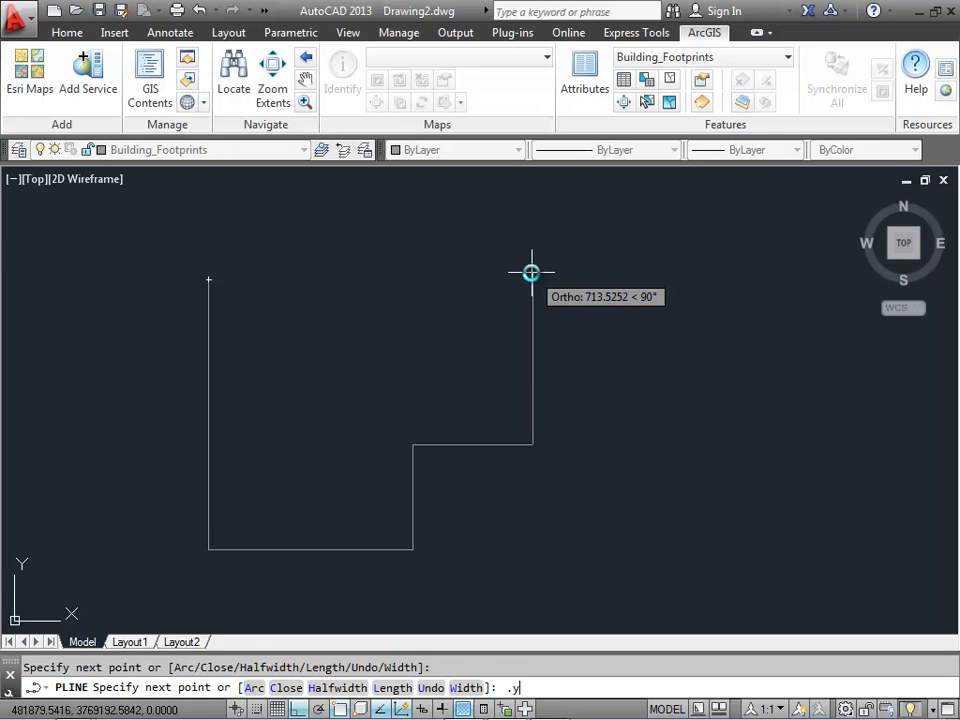
# - Finish the footprint polyline by aligning its northeast corner's Y with the west wall's starting endpoint using a point filter, and close the outline
pyautogui.press('Return')
pyautogui.write('en')
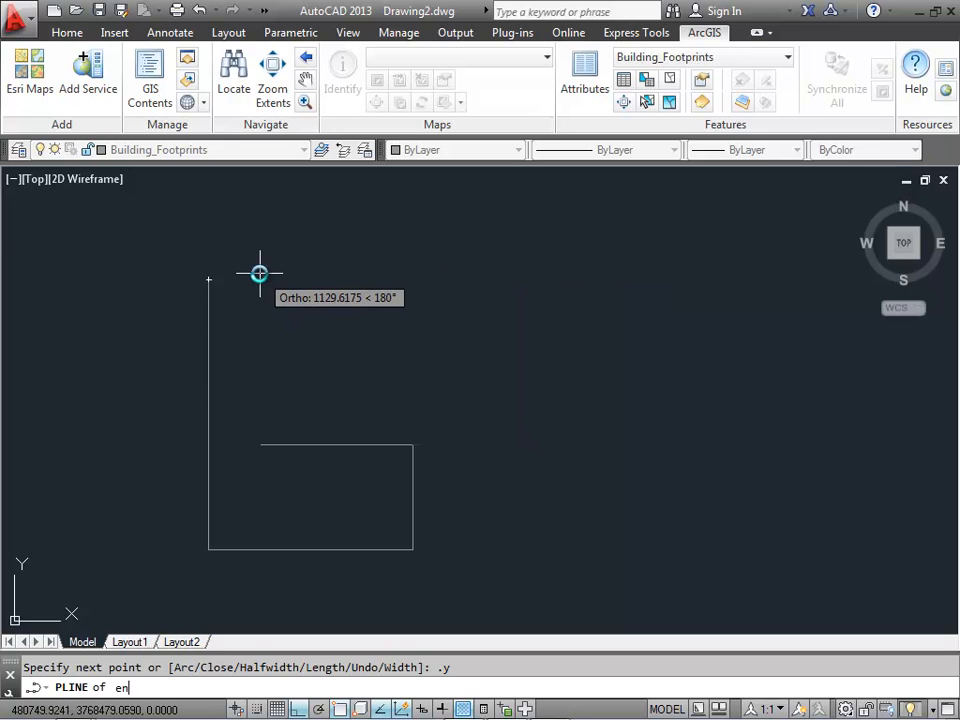
pyautogui.write('d')
pyautogui.press('Return')
pyautogui.click(208, 279)
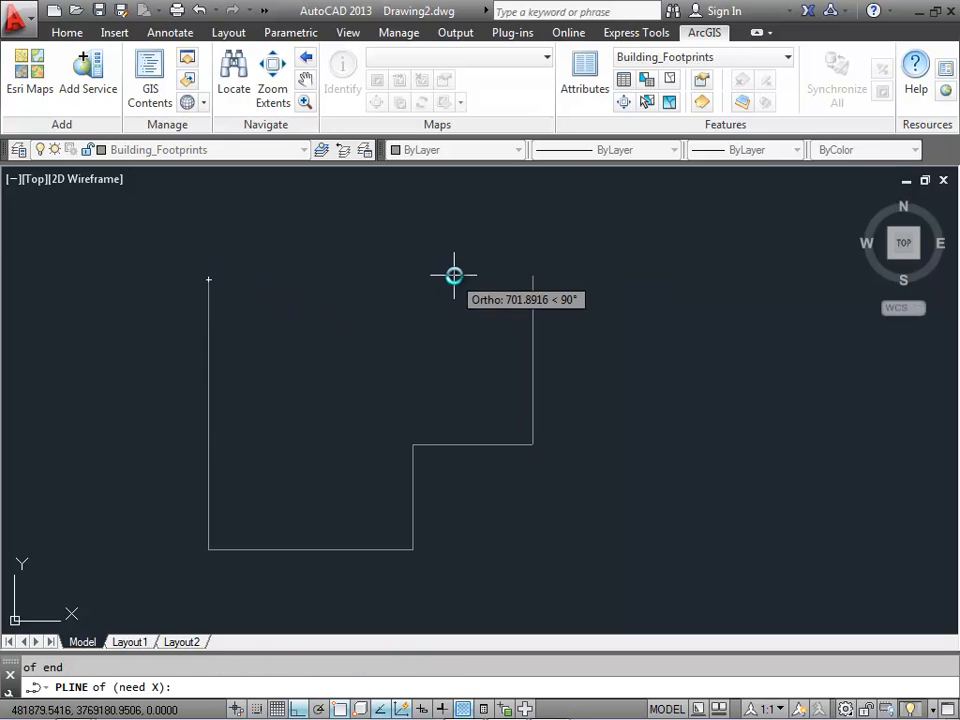
pyautogui.click(441, 278)
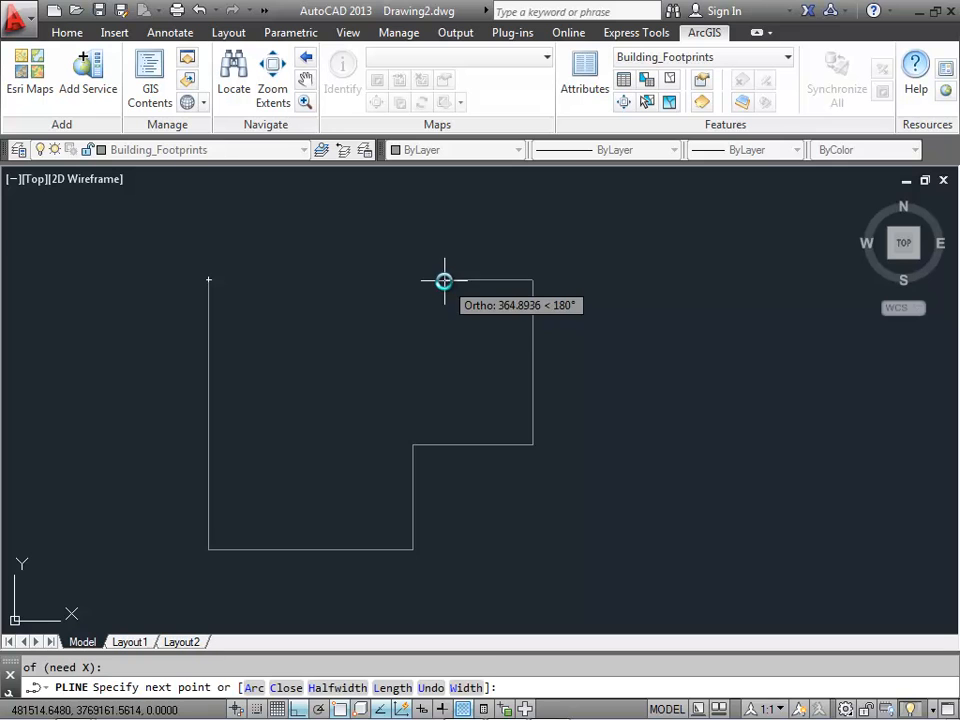
pyautogui.press('Return')
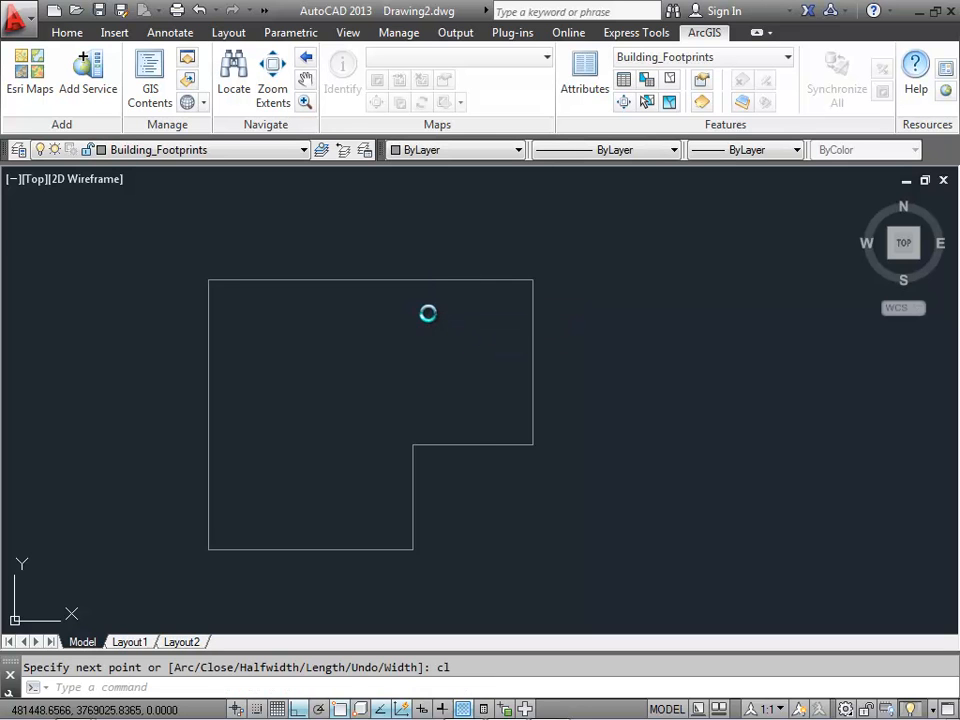
# - Check which features the Building_Footprints class selects, and set the new footprint's BLDG_ID attribute to 1
pyautogui.click(670, 104)
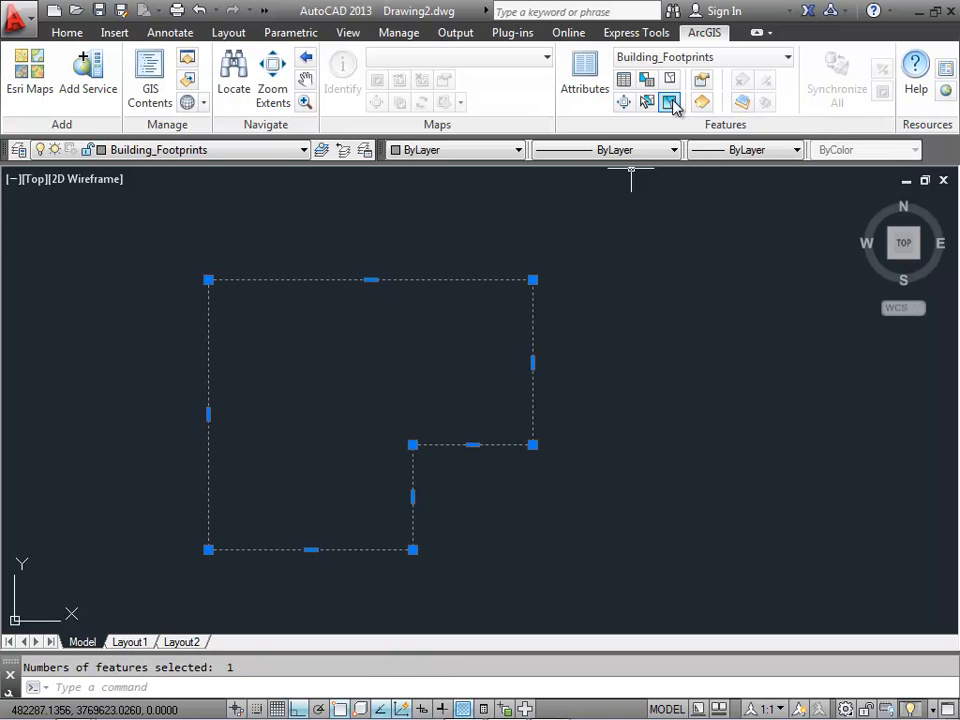
pyautogui.press('Escape')
pyautogui.click(508, 280)
pyautogui.click(585, 78)
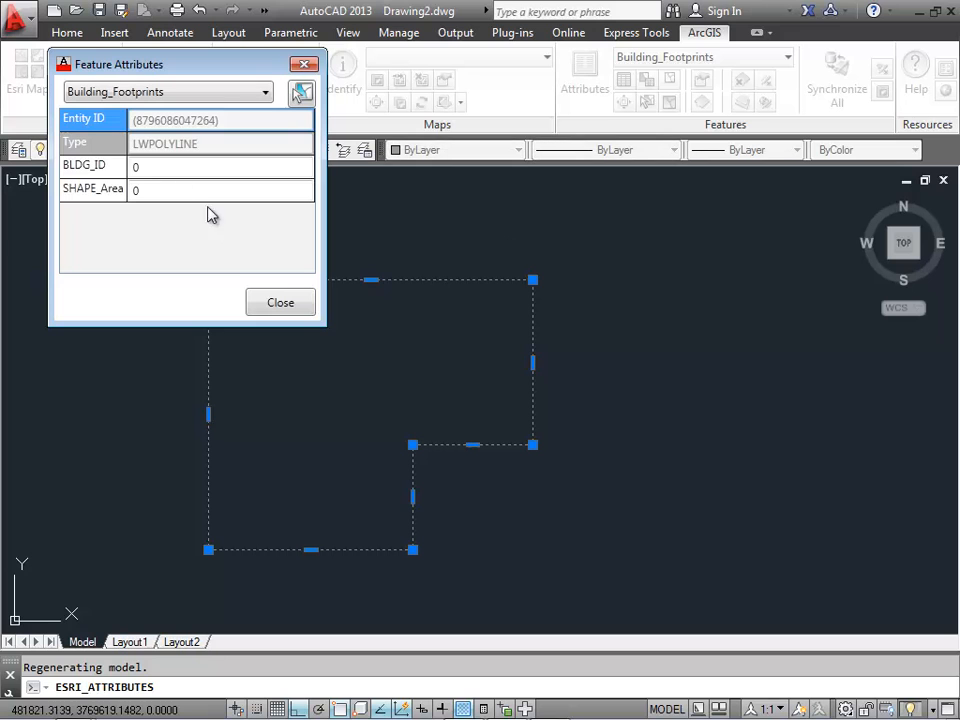
pyautogui.click(137, 167)
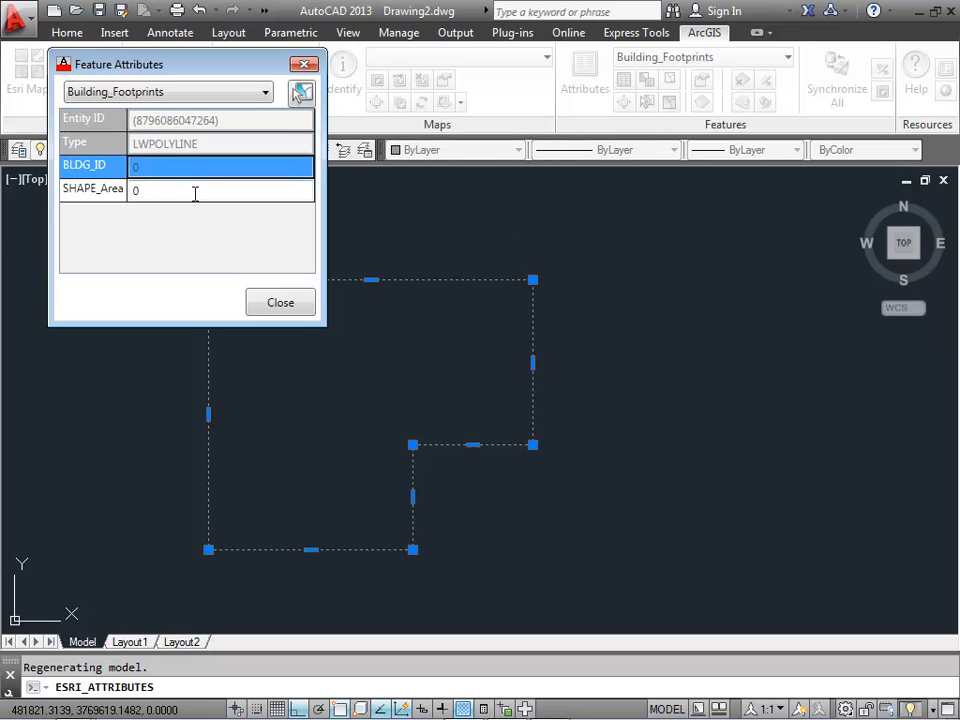
pyautogui.click(280, 302)
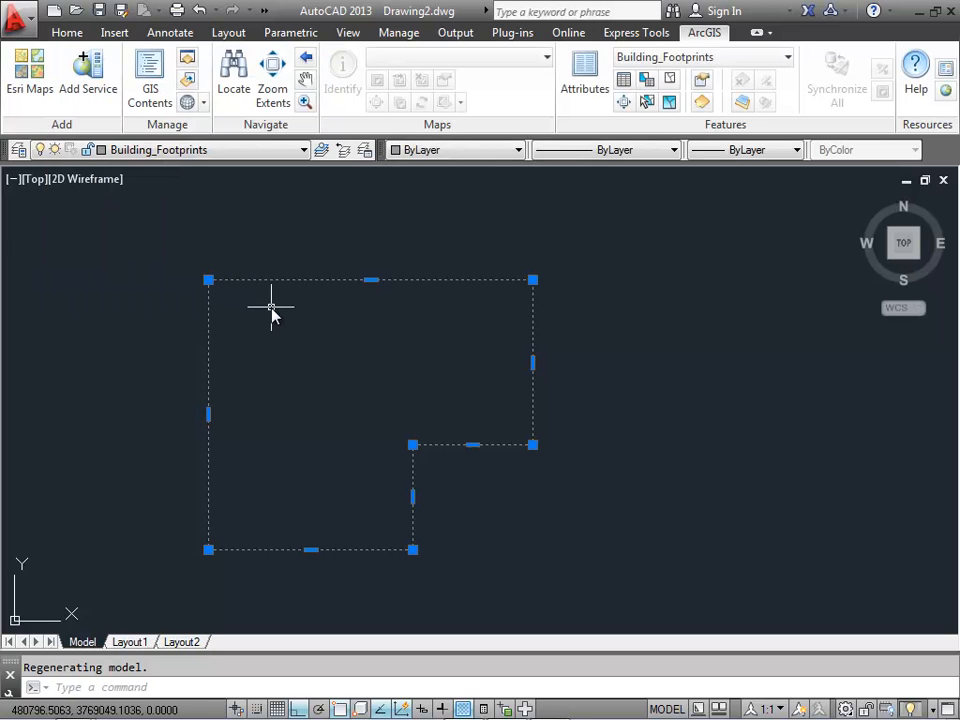
pyautogui.press('Escape')
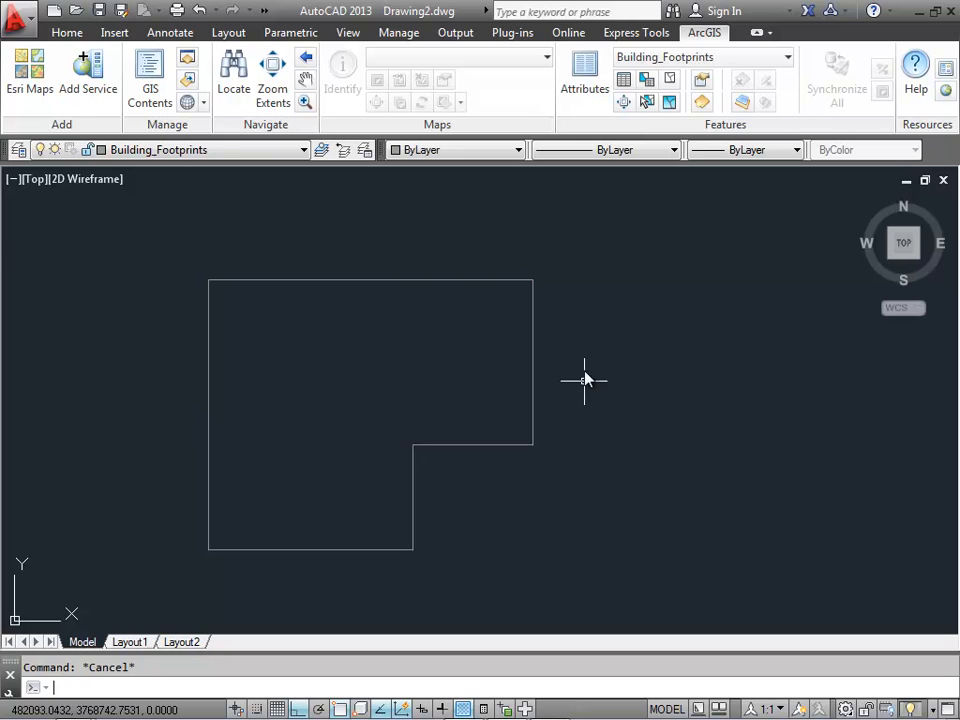
# - Check the new footprint's record in the Building_Footprints attribute table, and close the table
pyautogui.click(627, 83)
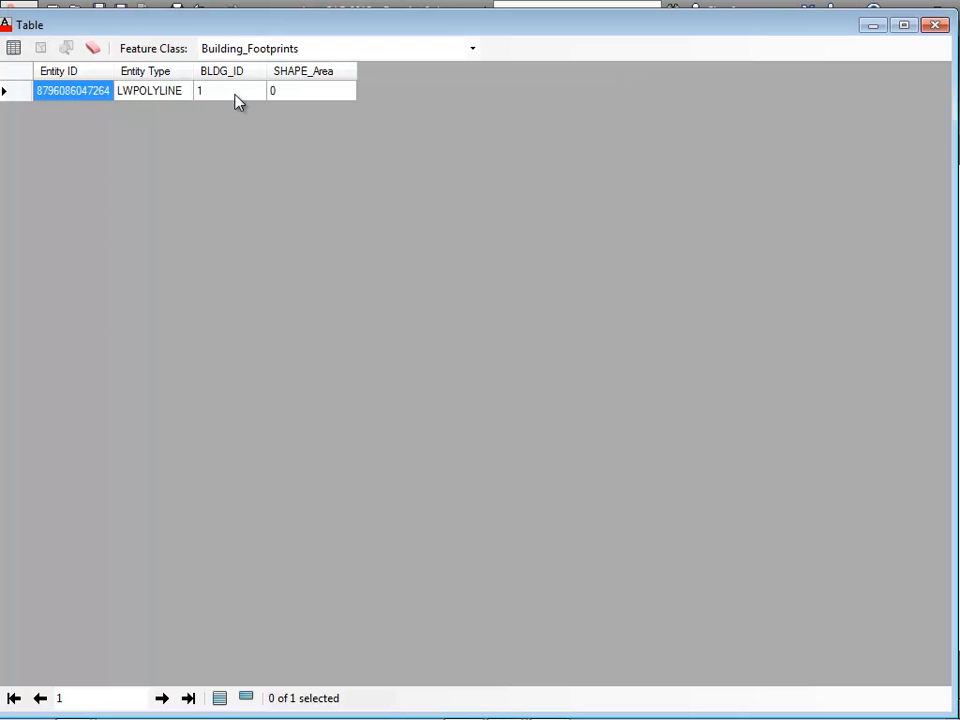
pyautogui.click(935, 25)
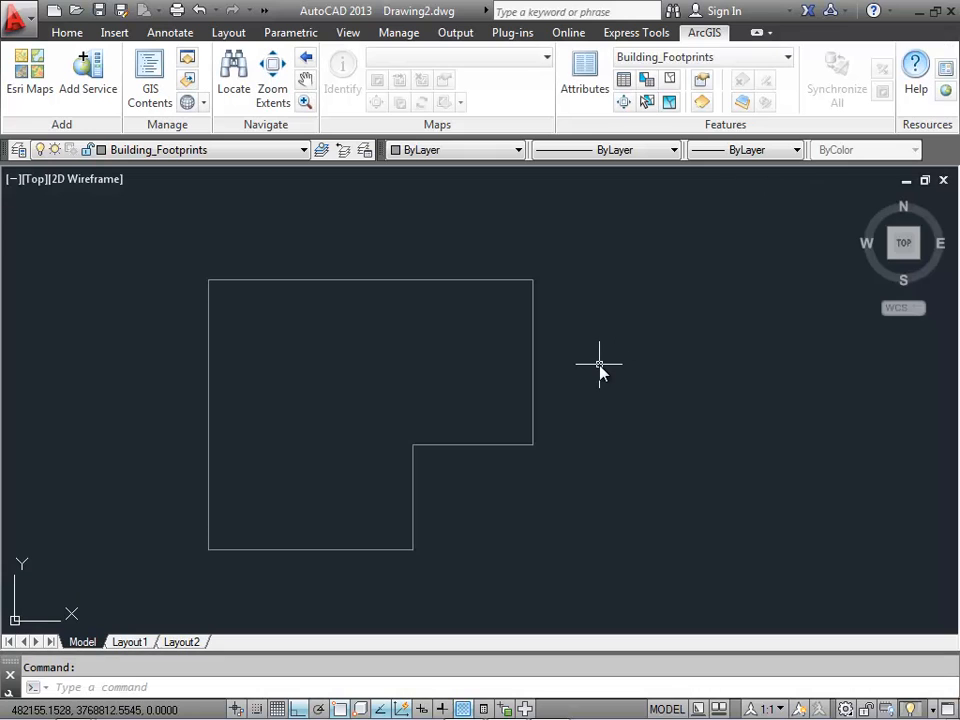